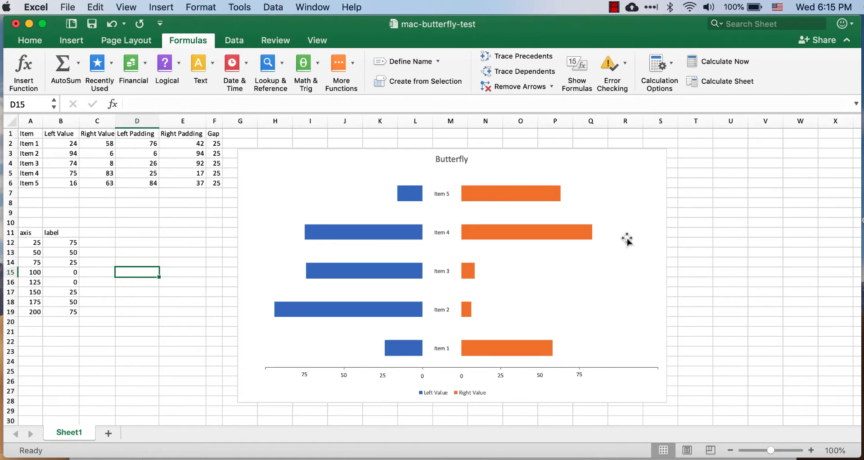
# - Press F9 to regenerate the RANDBETWEEN values, then inspect Item 3's Left Value formula in B4
pyautogui.moveTo(538, 195)
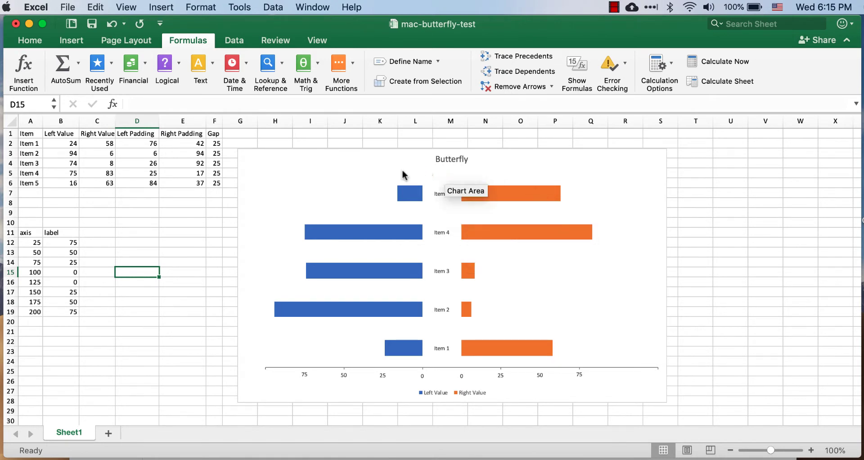
pyautogui.moveTo(419, 233)
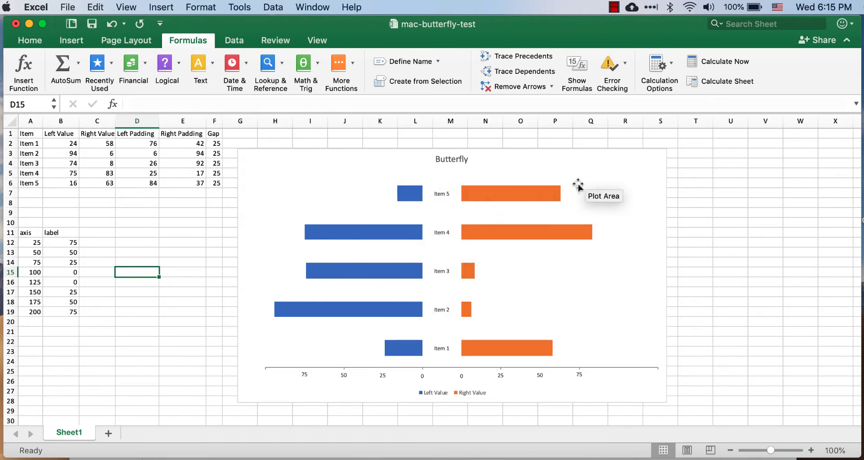
pyautogui.click(128, 232)
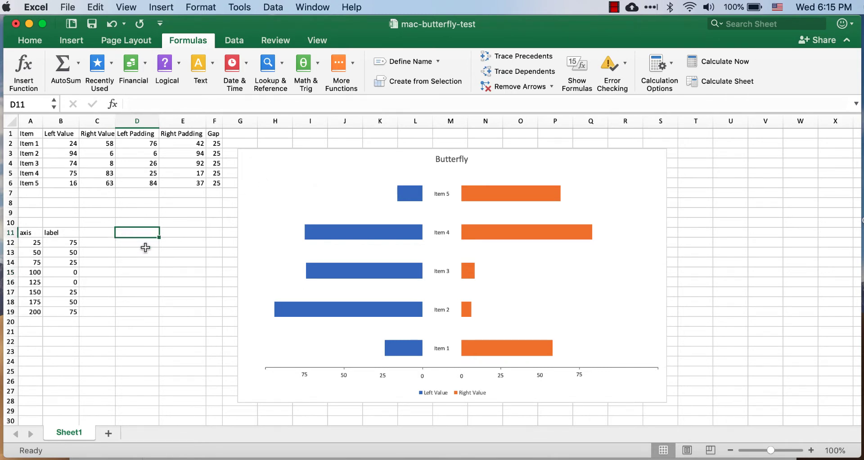
pyautogui.press('F9')
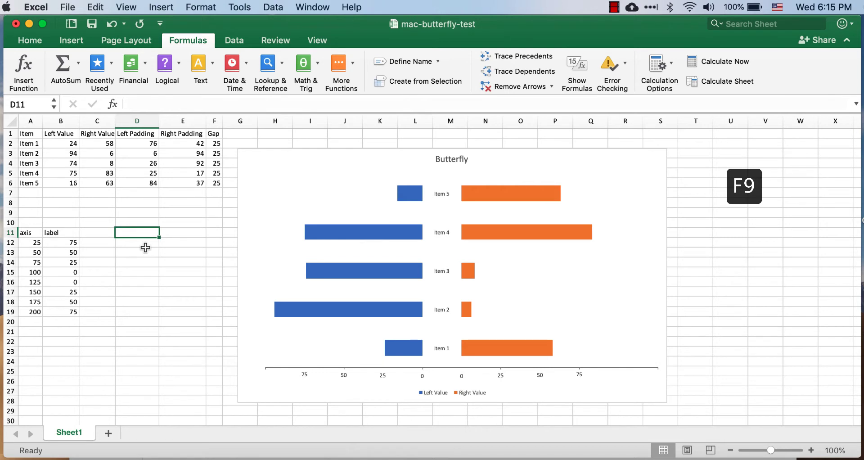
pyautogui.press('F9')
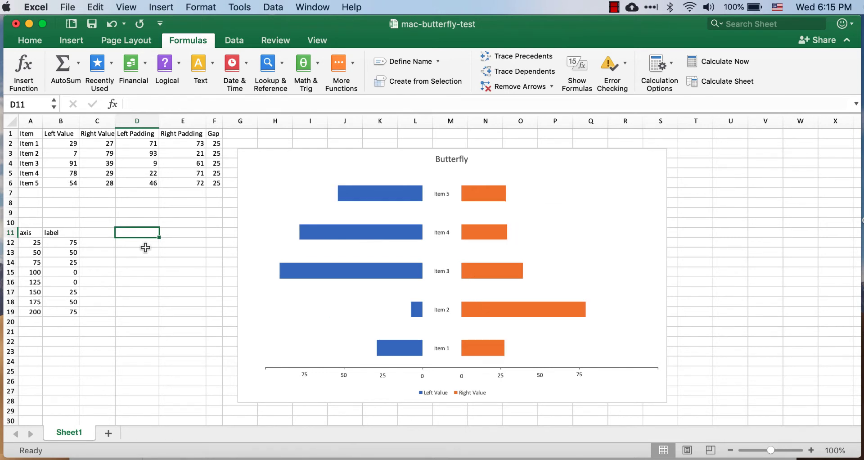
pyautogui.click(74, 163)
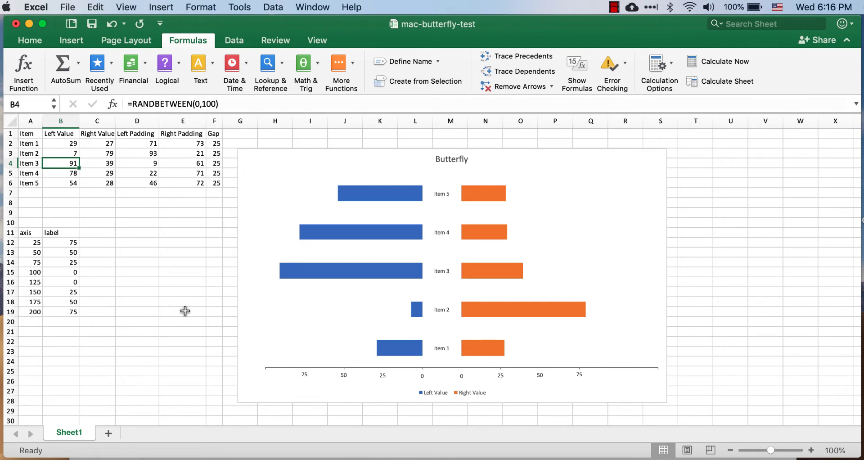
# - Copy the A1:F6 data table and paste it into a new Sheet2
pyautogui.moveTo(27, 134); pyautogui.dragTo(28, 181)
pyautogui.press('super+c')
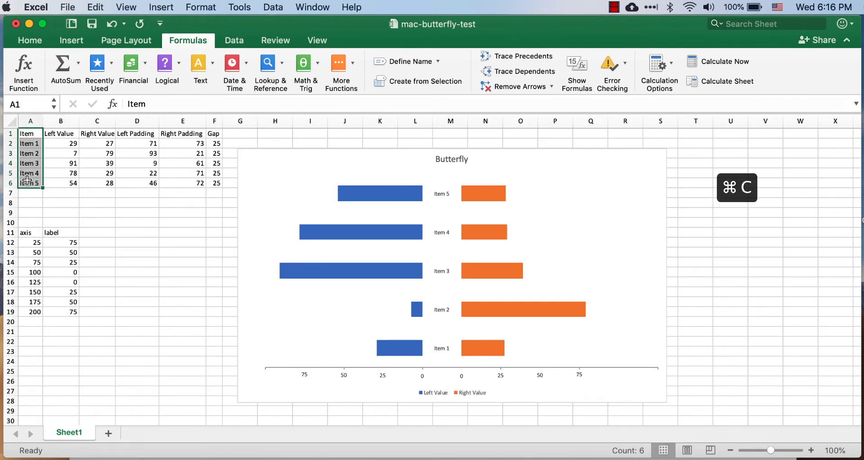
pyautogui.moveTo(29, 133); pyautogui.dragTo(209, 181)
pyautogui.press('super+c')
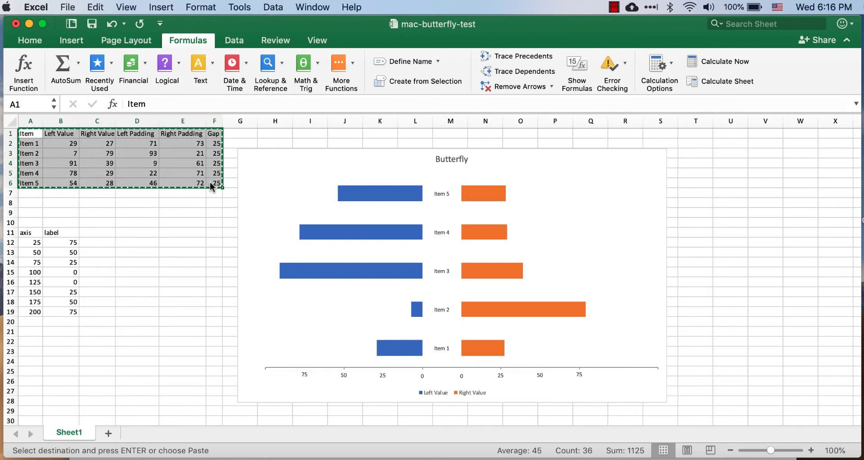
pyautogui.click(108, 434)
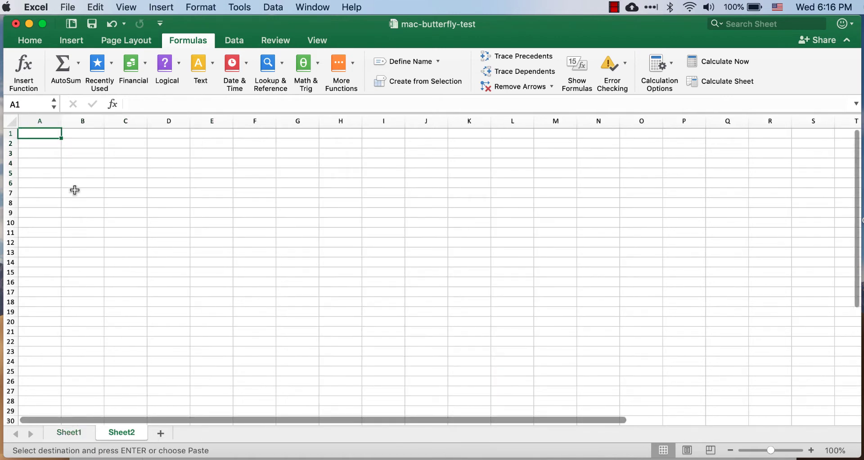
pyautogui.press('super+v')
# - Clear the copied numeric values in B2:F6 on Sheet2
pyautogui.click(84, 134)
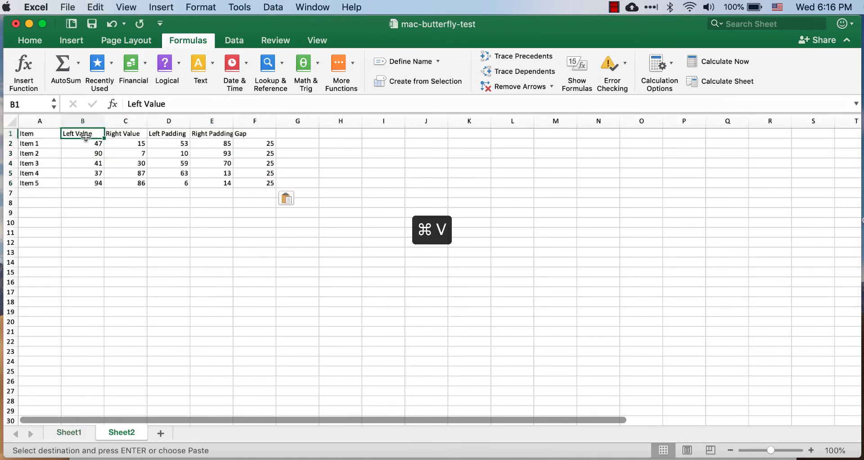
pyautogui.click(85, 142)
pyautogui.moveTo(85, 142); pyautogui.dragTo(256, 185)
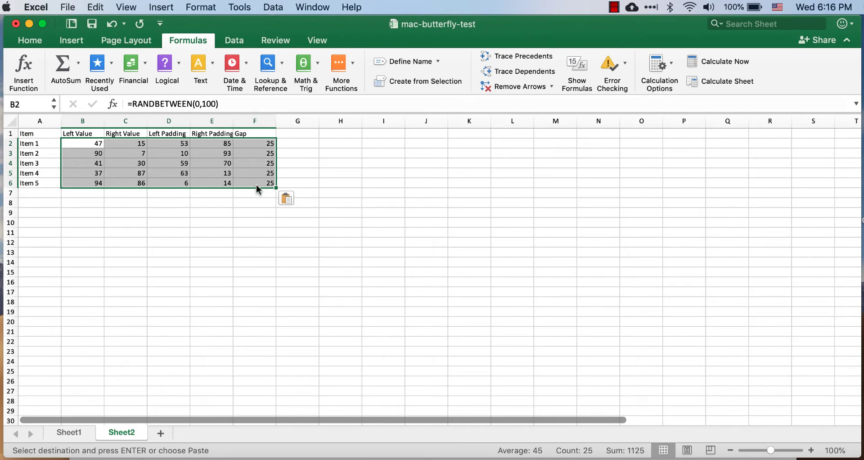
pyautogui.press('Delete')
# - Copy the 'axis' and 'label' headings from Sheet1 into Sheet2's cell A15
pyautogui.click(70, 433)
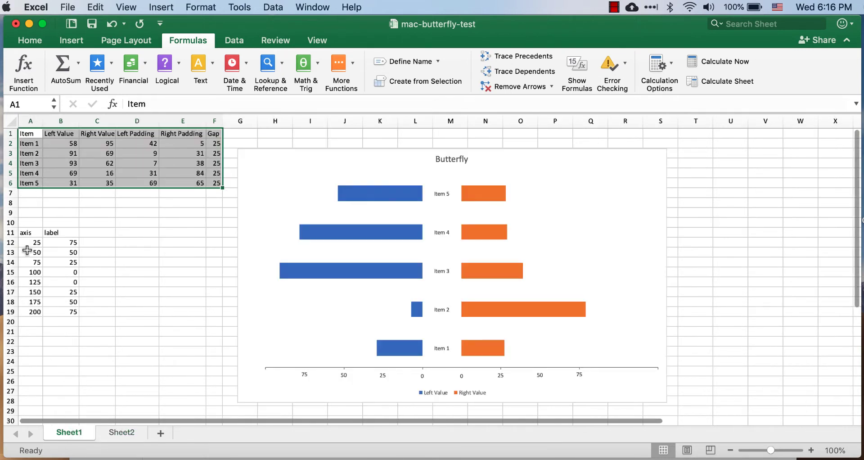
pyautogui.click(25, 240)
pyautogui.moveTo(24, 233); pyautogui.dragTo(55, 233)
pyautogui.press('super+c')
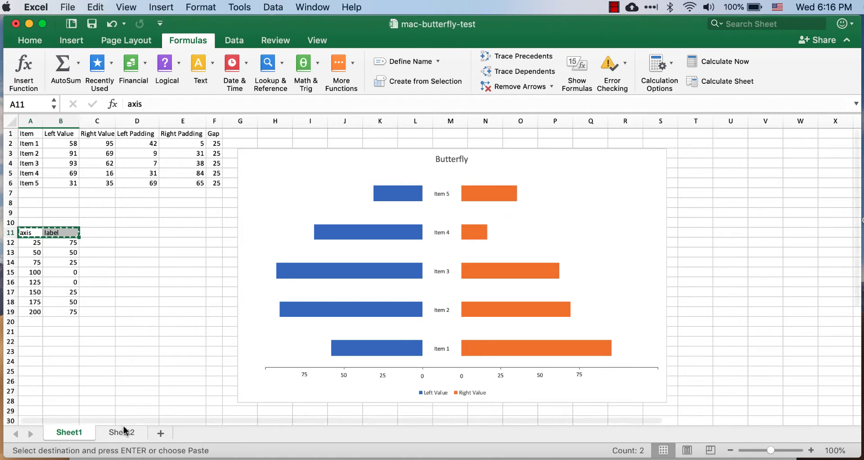
pyautogui.click(121, 432)
pyautogui.click(32, 275)
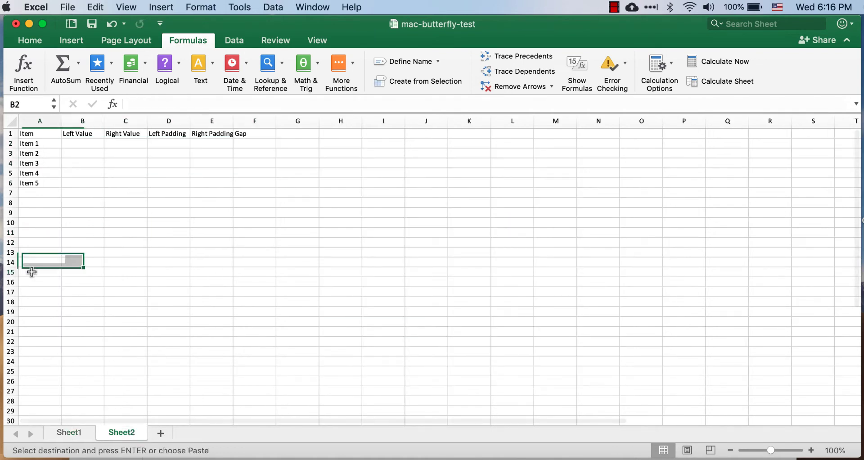
pyautogui.press('super+v')
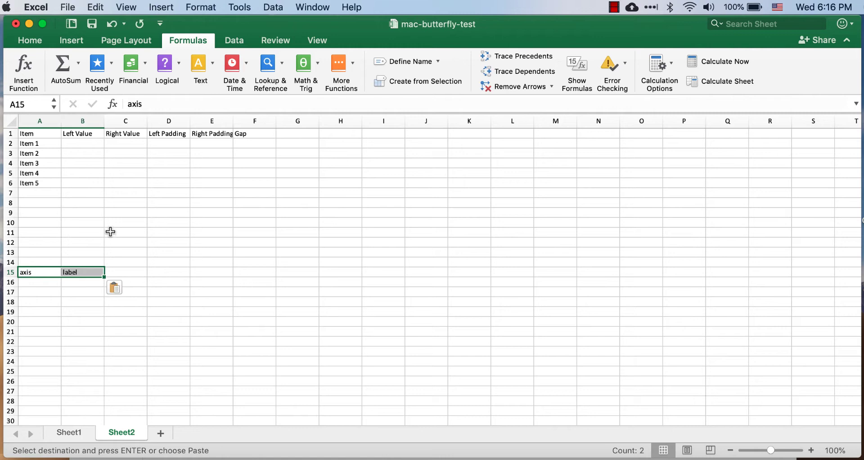
pyautogui.click(97, 169)
pyautogui.click(89, 145)
pyautogui.click(79, 429)
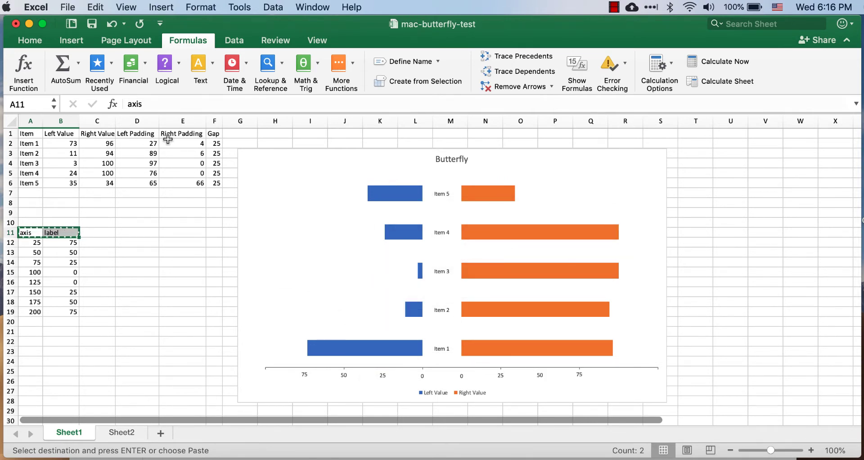
# - Fill Sheet2's B2:C6 with =RANDBETWEEN(0,100) in one entry
pyautogui.click(122, 431)
pyautogui.moveTo(88, 141); pyautogui.dragTo(128, 179)
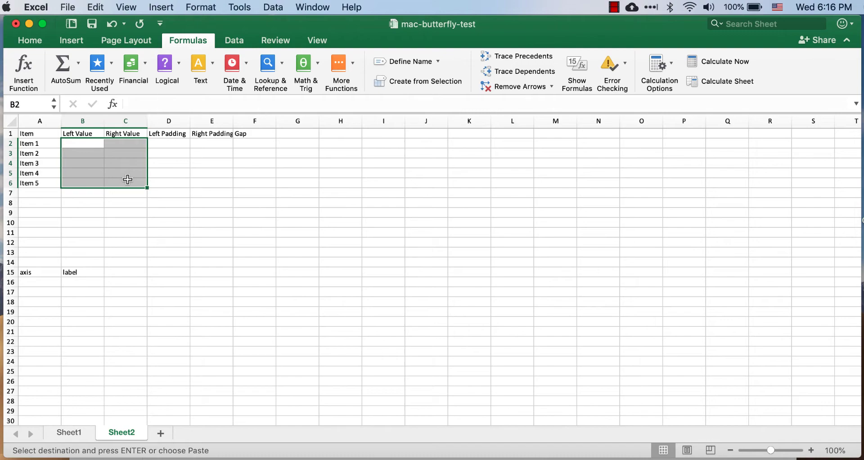
pyautogui.write('=randb')
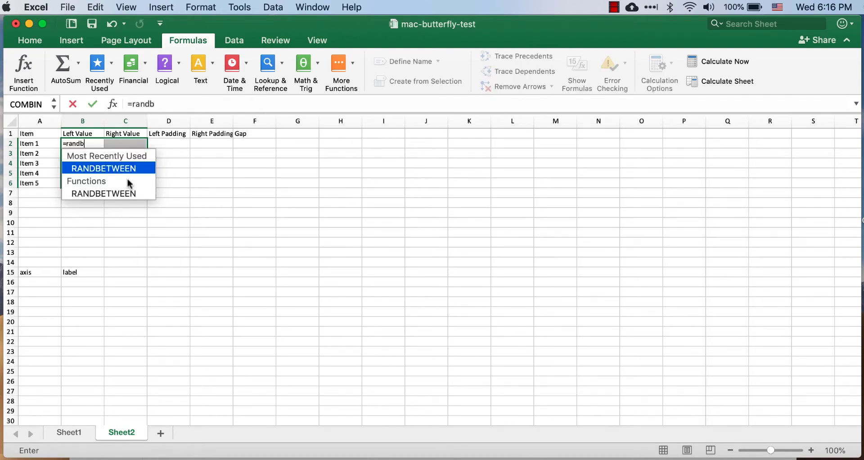
pyautogui.doubleClick(127, 169)
pyautogui.click(127, 165)
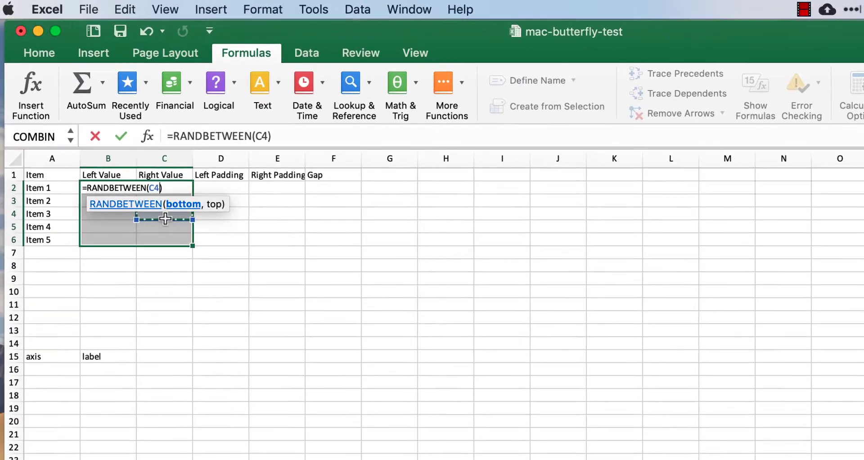
pyautogui.press('BackSpace')
pyautogui.press('BackSpace')
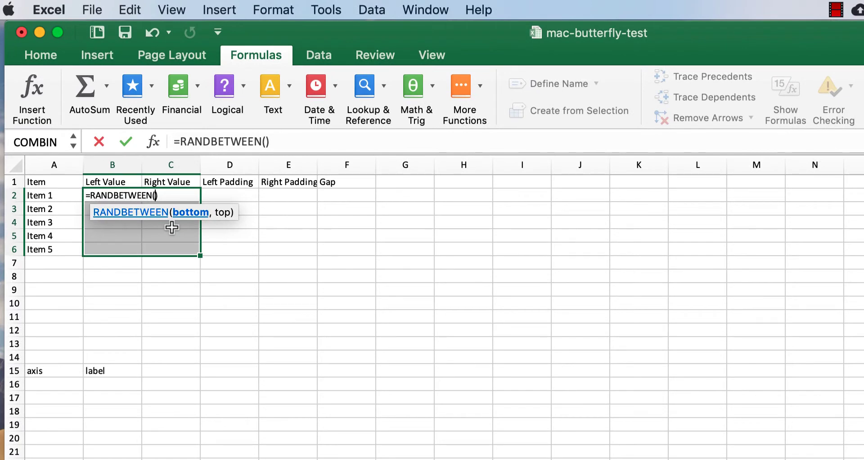
pyautogui.write('0,100')
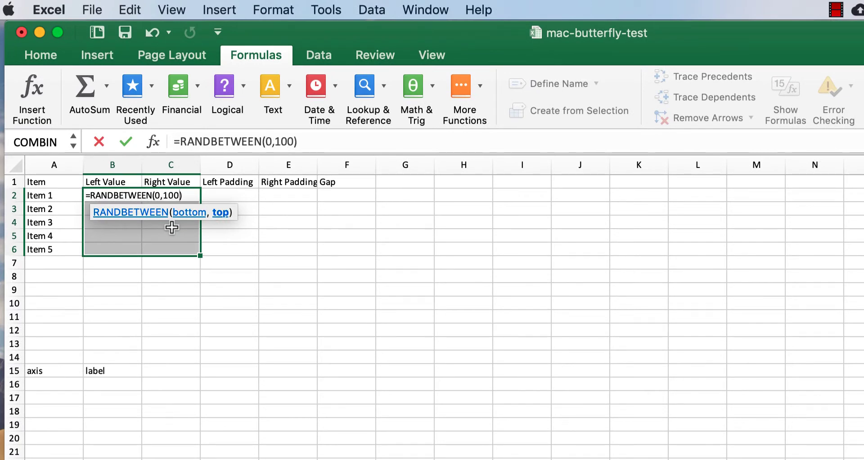
pyautogui.hotkey('ctrl', 'Return')
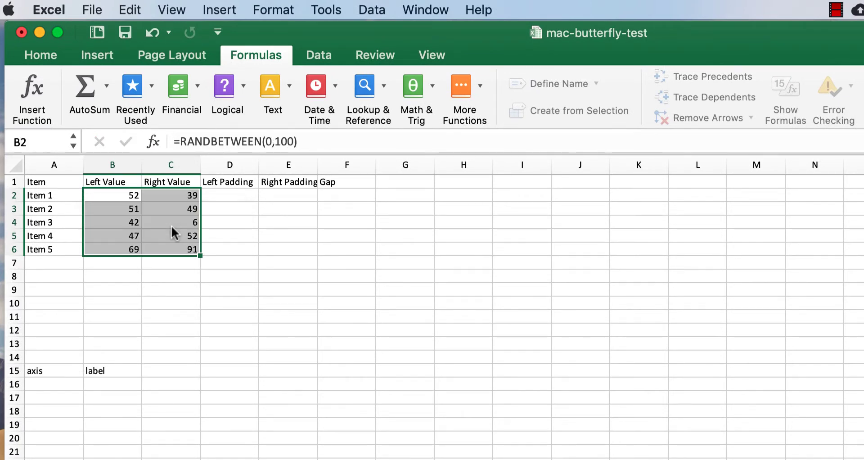
# - Check the Right Value cells, then reselect B2:C6 and re-fill the RANDBETWEEN formula
pyautogui.click(169, 218)
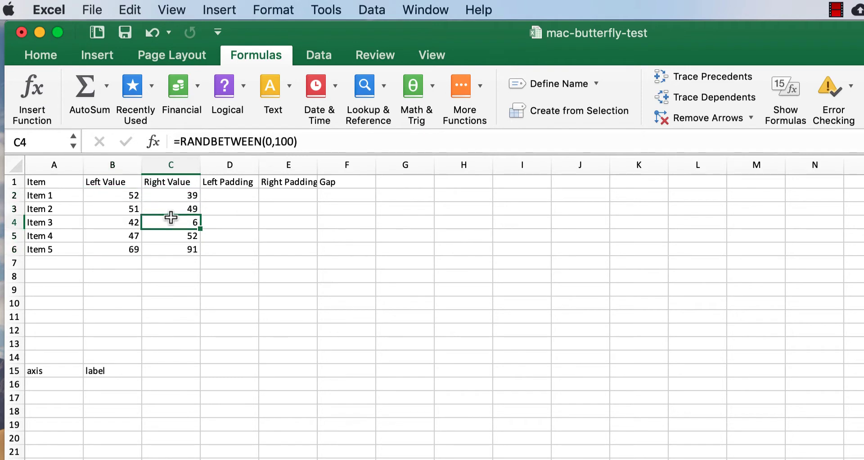
pyautogui.click(171, 208)
pyautogui.click(169, 235)
pyautogui.click(172, 250)
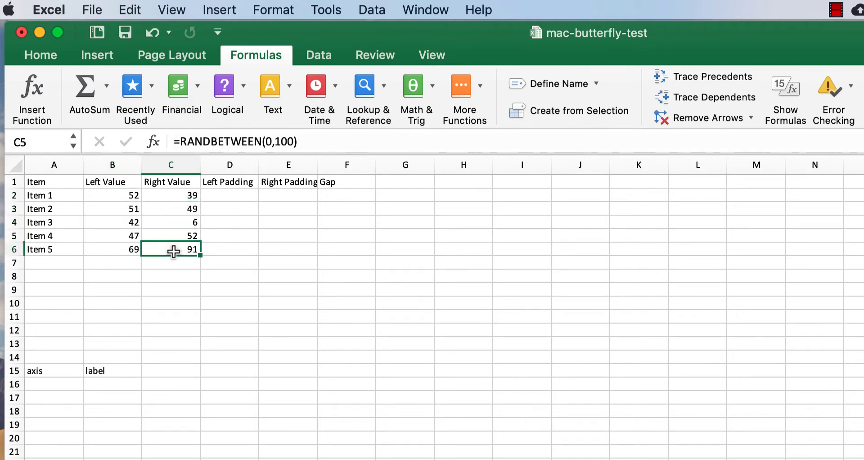
pyautogui.click(123, 194)
pyautogui.moveTo(122, 193); pyautogui.dragTo(172, 253)
pyautogui.press('super+Return')
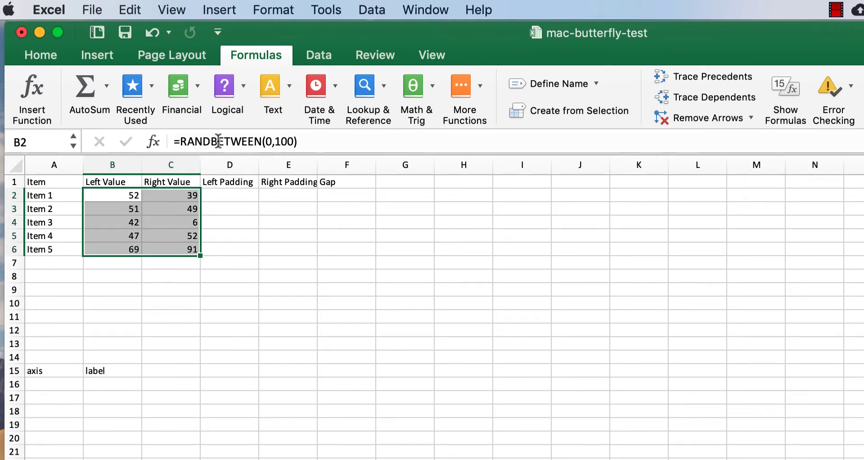
# - Enter =100-B2 as Left Padding in D2 and fill it down to D6
pyautogui.click(239, 194)
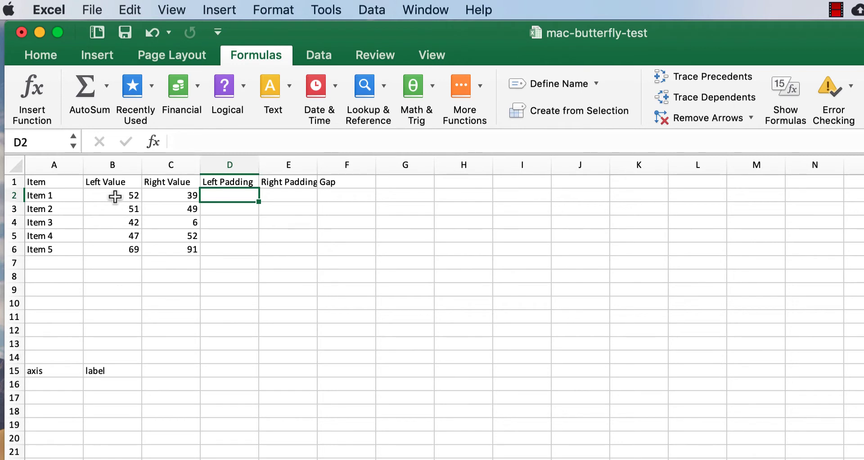
pyautogui.write('=100-')
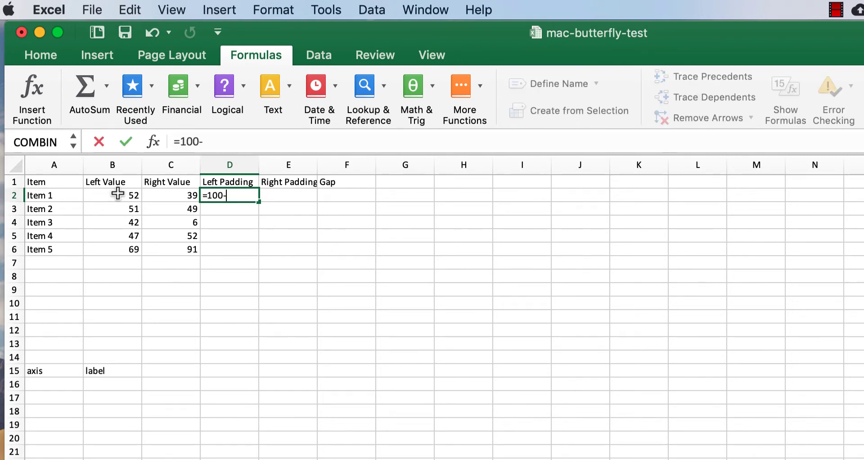
pyautogui.click(118, 193)
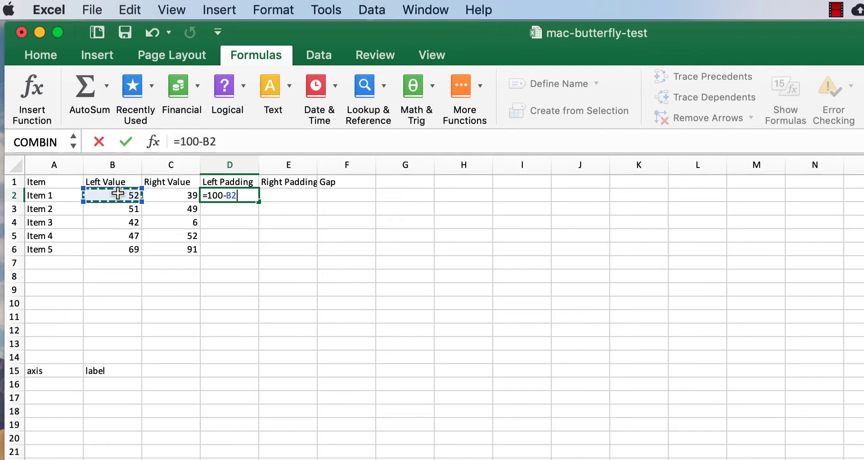
pyautogui.press('Return')
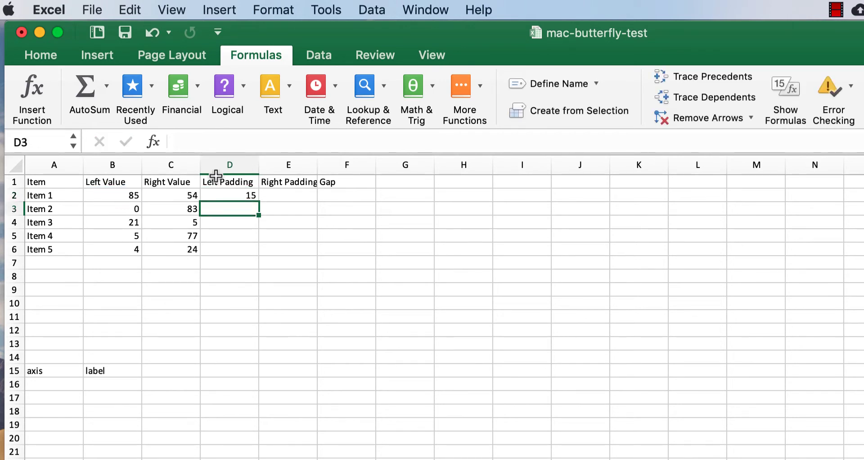
pyautogui.click(242, 196)
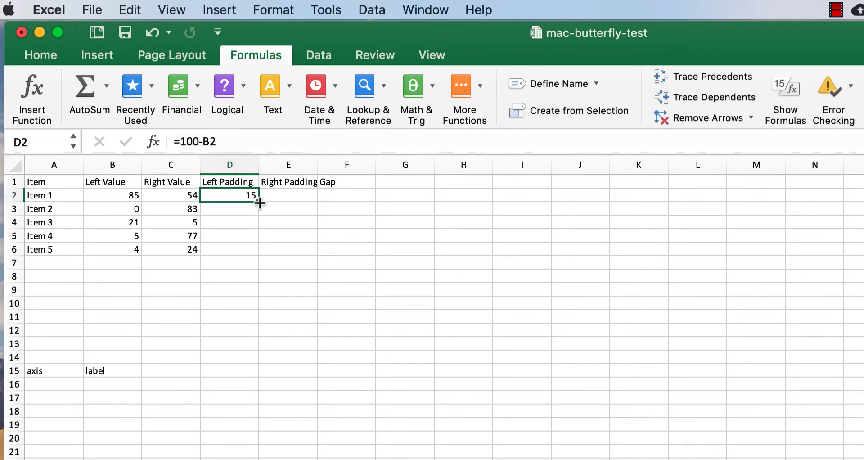
pyautogui.moveTo(259, 202); pyautogui.dragTo(259, 255)
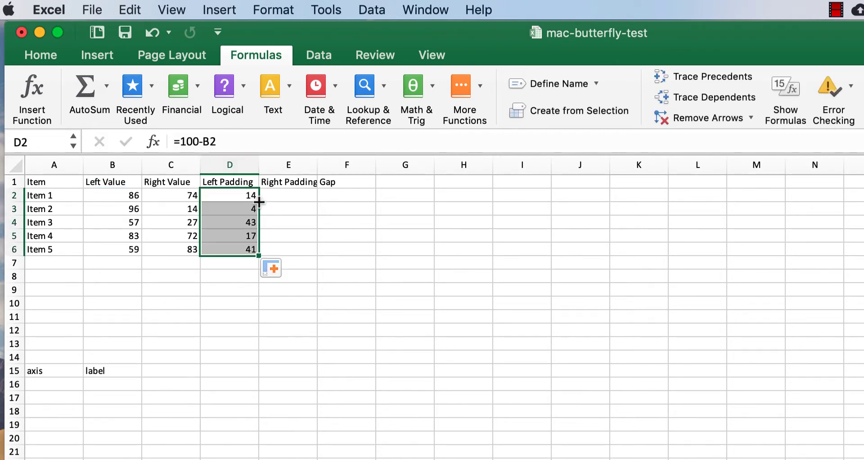
pyautogui.click(244, 250)
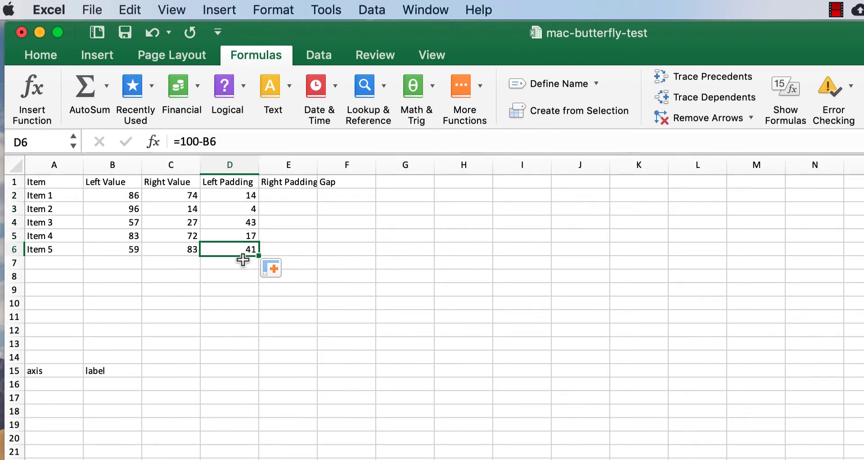
# - Enter =100-C2 as Right Padding in E2 and fill it down to E6
pyautogui.click(301, 193)
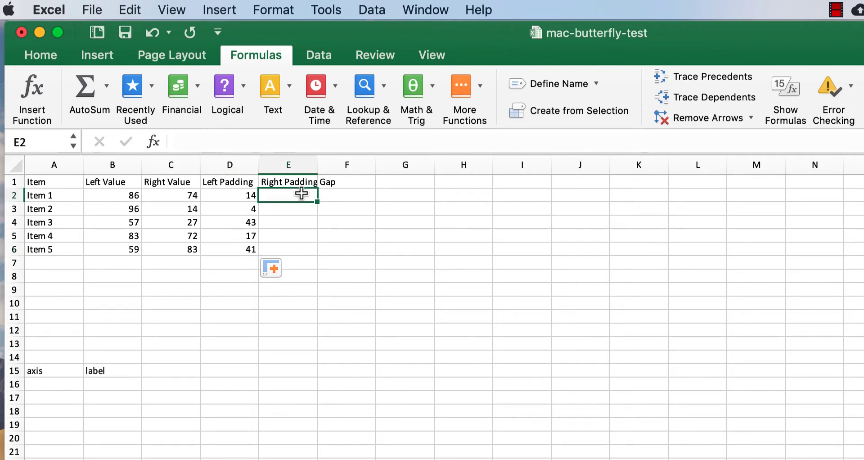
pyautogui.write('=100')
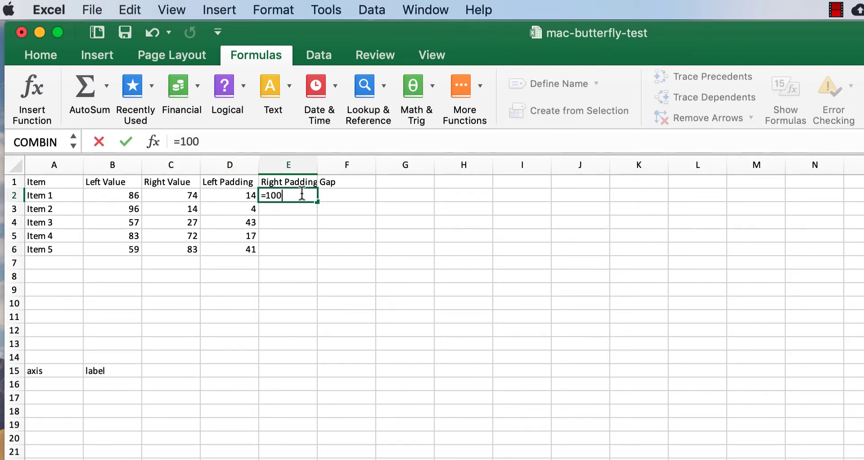
pyautogui.write('-')
pyautogui.click(174, 194)
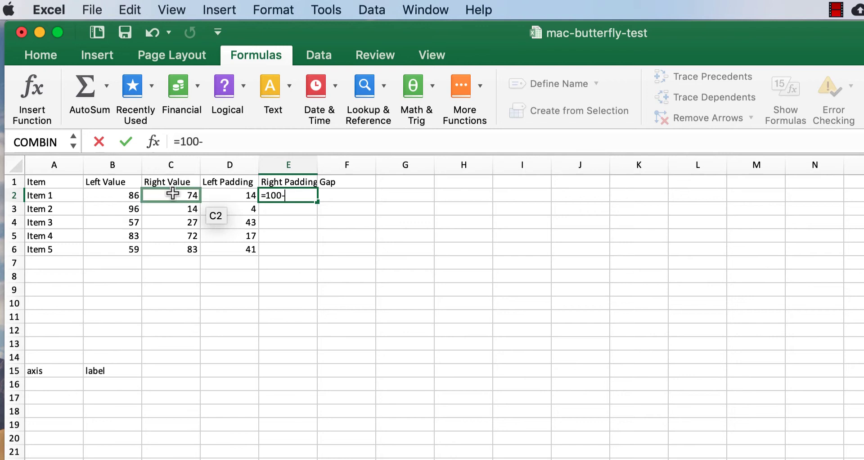
pyautogui.press('Return')
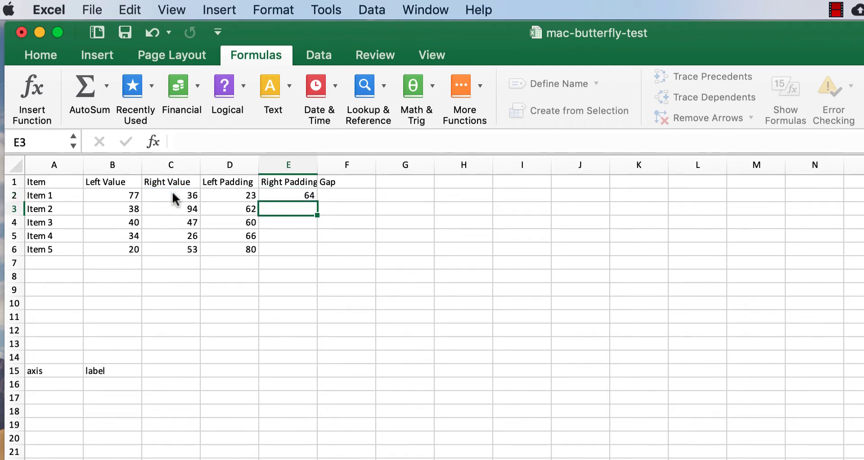
pyautogui.click(285, 191)
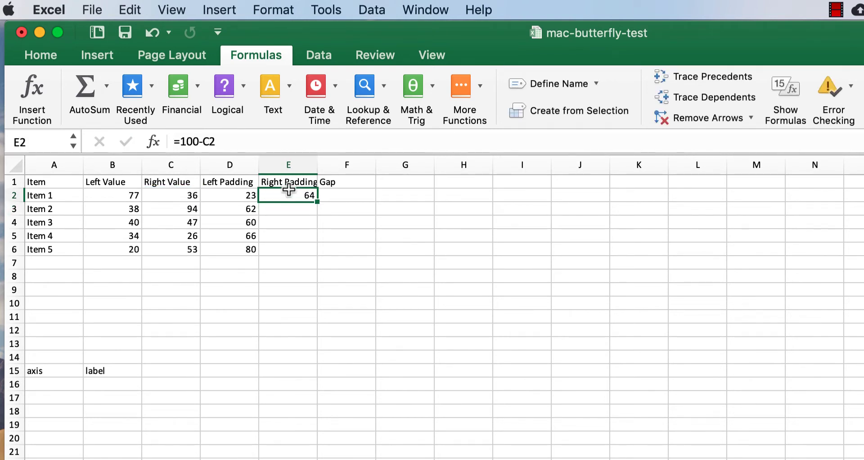
pyautogui.doubleClick(318, 201)
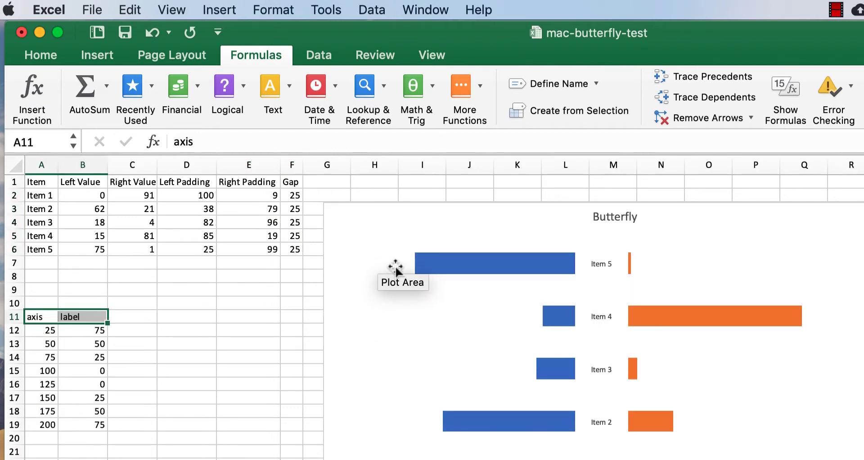
pyautogui.click(399, 268)
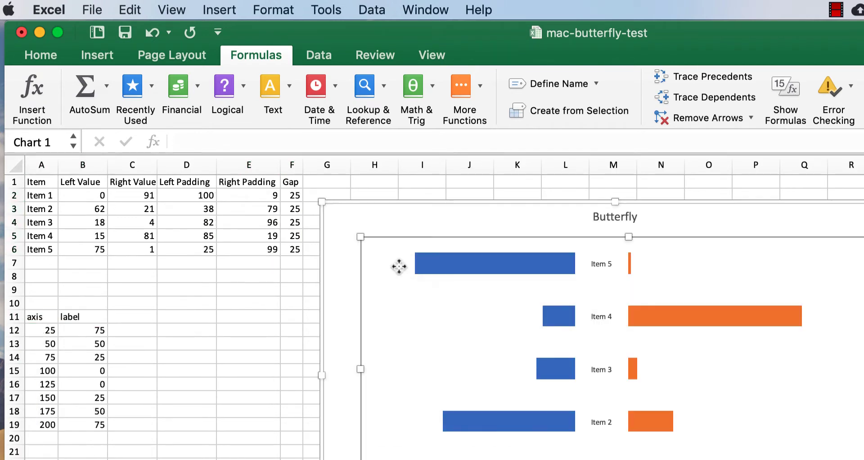
pyautogui.click(415, 261)
pyautogui.click(401, 263)
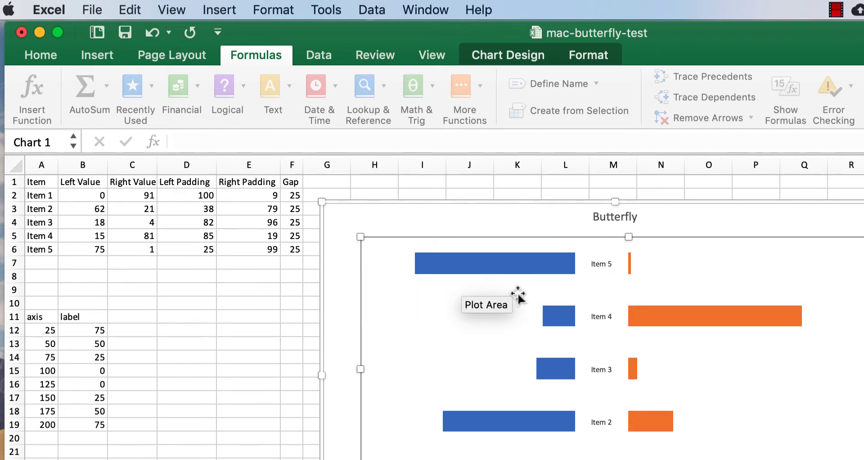
pyautogui.moveTo(442, 313)
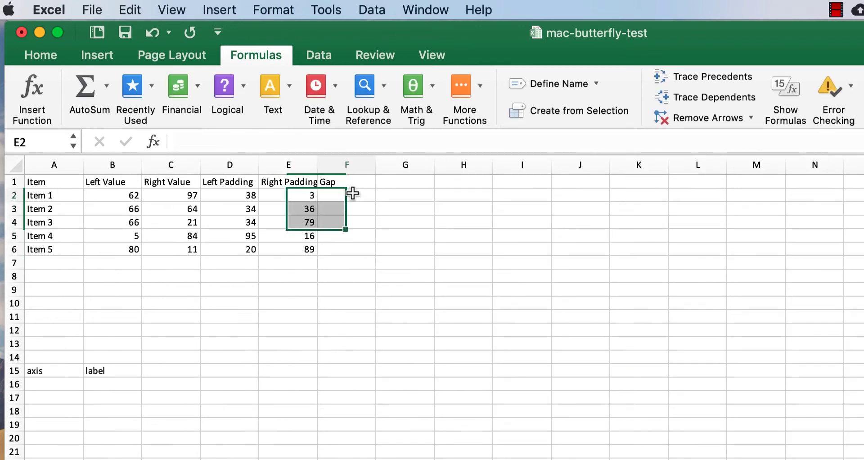
# - Enter 25 into all Gap cells F2:F6 at once with Control+Return
pyautogui.click(353, 193)
pyautogui.moveTo(351, 194); pyautogui.dragTo(351, 248)
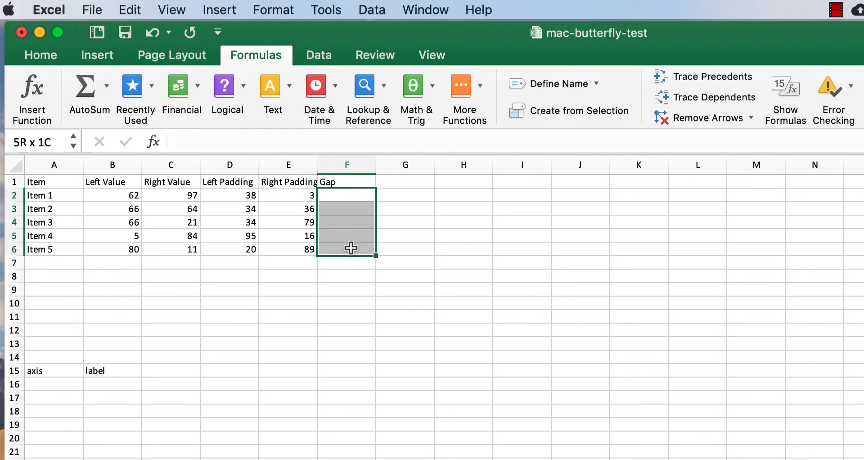
pyautogui.write('25')
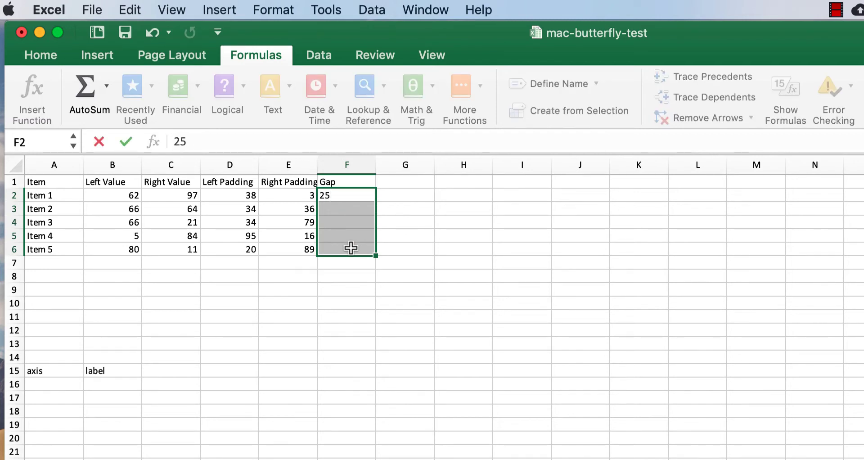
pyautogui.hotkey('ctrl', 'Return')
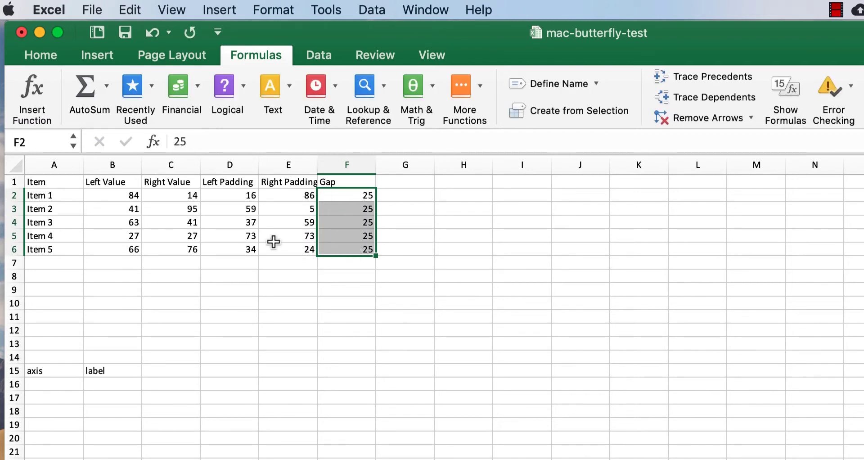
pyautogui.click(197, 223)
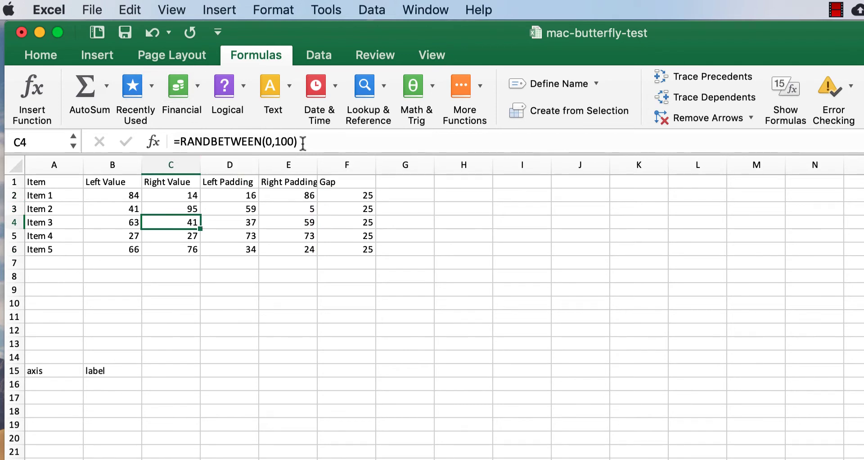
# - Insert a 2-D Stacked Bar chart of the Item table from the Insert tab
pyautogui.click(107, 56)
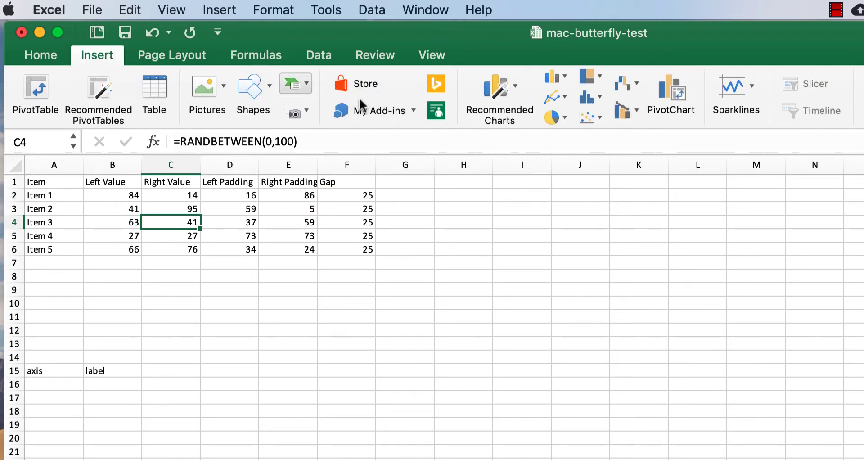
pyautogui.click(563, 86)
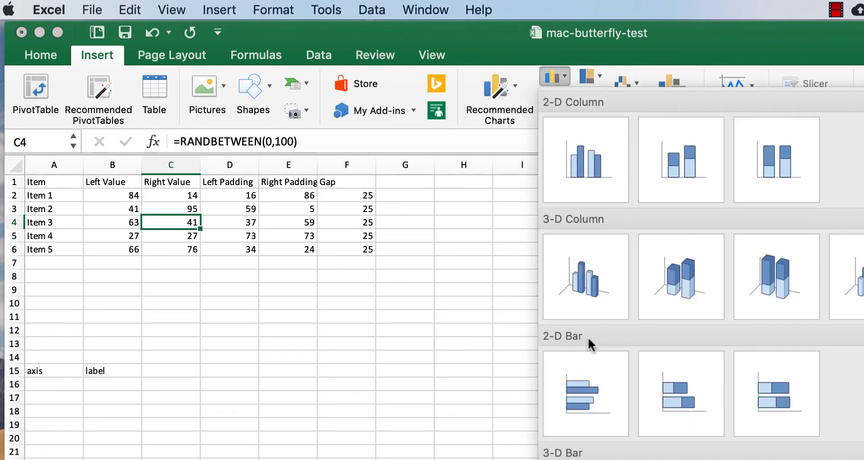
pyautogui.click(675, 399)
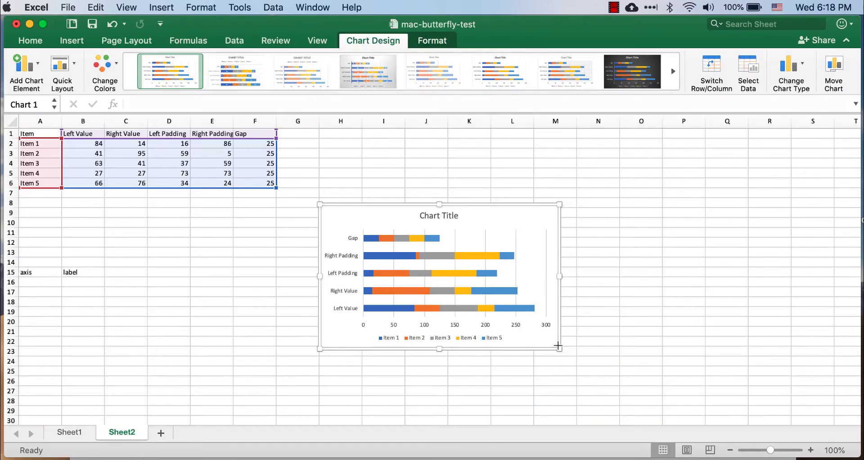
# - Enlarge the chart beside the table and use Switch Row/Column so Items 1–5 are categories
pyautogui.moveTo(562, 341); pyautogui.dragTo(670, 387)
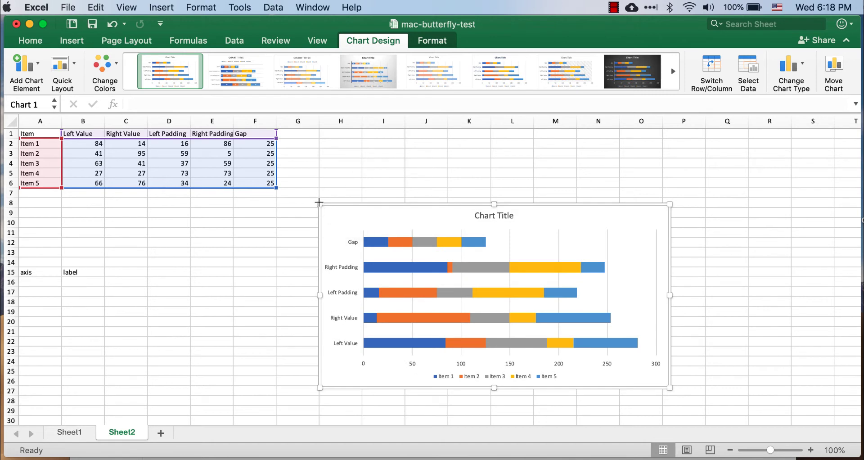
pyautogui.moveTo(320, 203); pyautogui.dragTo(299, 144)
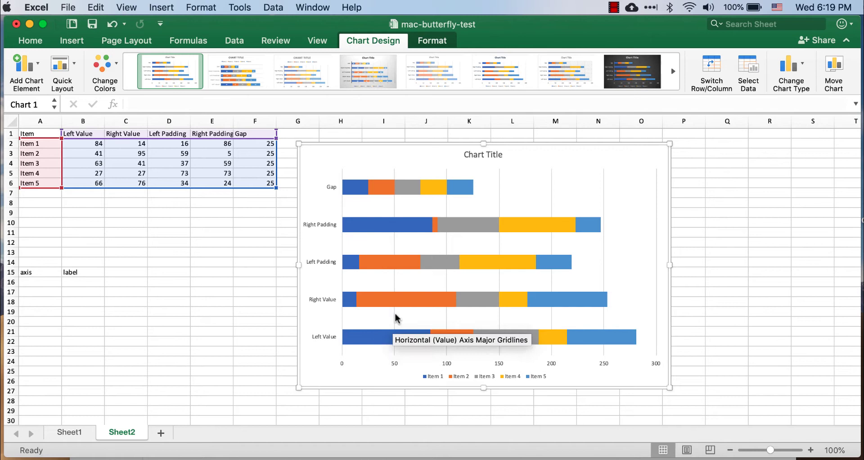
pyautogui.click(713, 66)
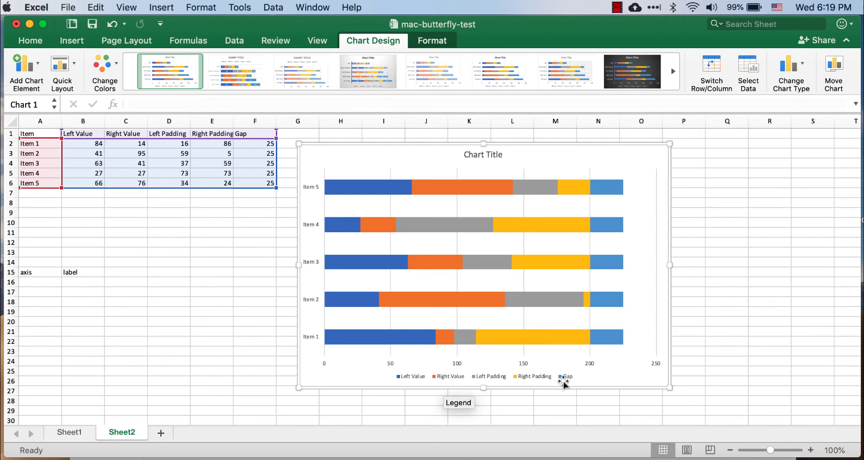
# - In Select Data, move Left Padding to the top and Gap to third in the series order
pyautogui.click(750, 69)
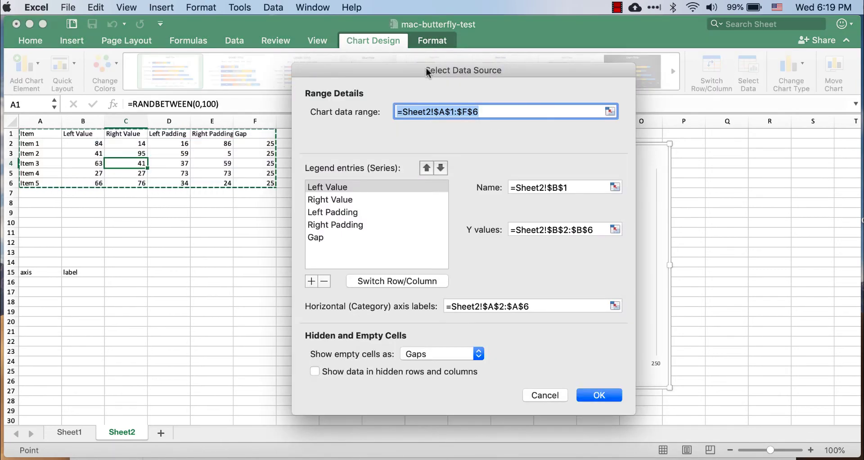
pyautogui.moveTo(425, 67); pyautogui.dragTo(642, 69)
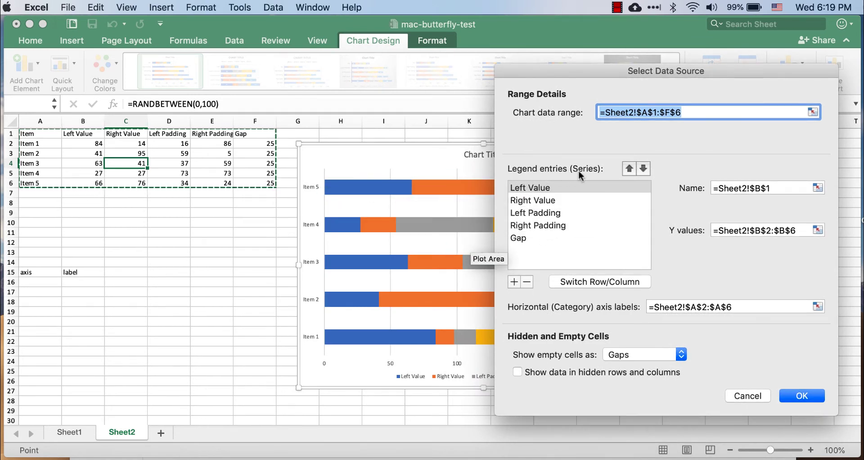
pyautogui.click(533, 214)
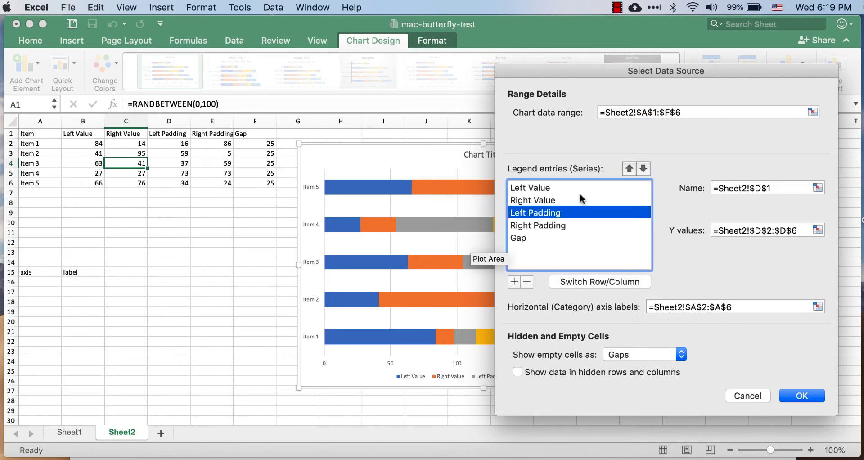
pyautogui.click(630, 169)
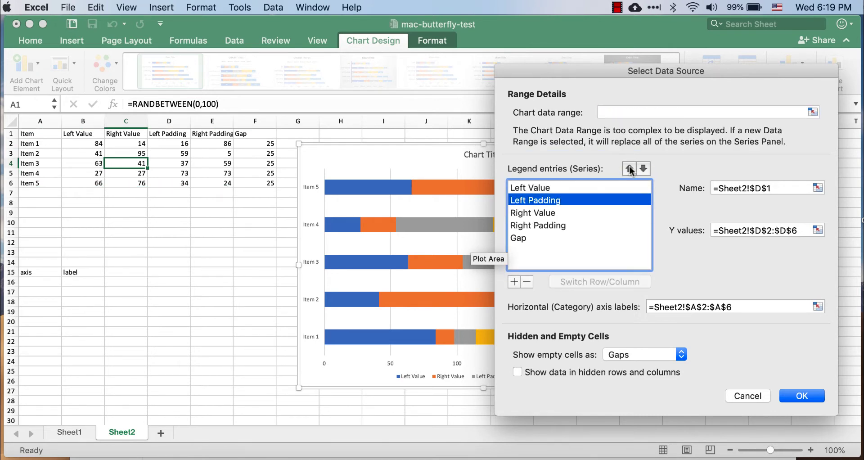
pyautogui.click(631, 169)
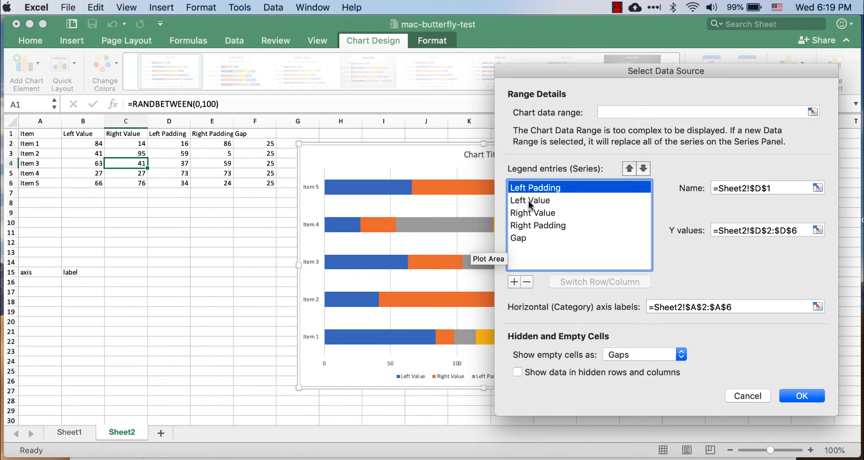
pyautogui.click(520, 238)
pyautogui.click(630, 170)
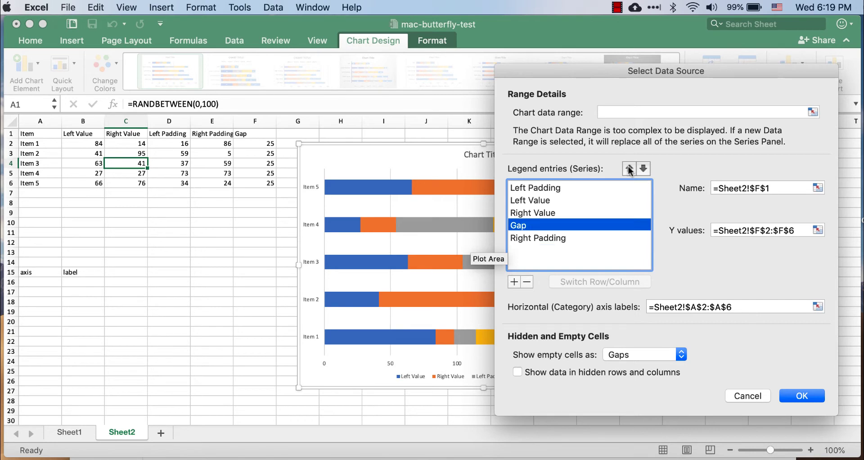
pyautogui.click(630, 169)
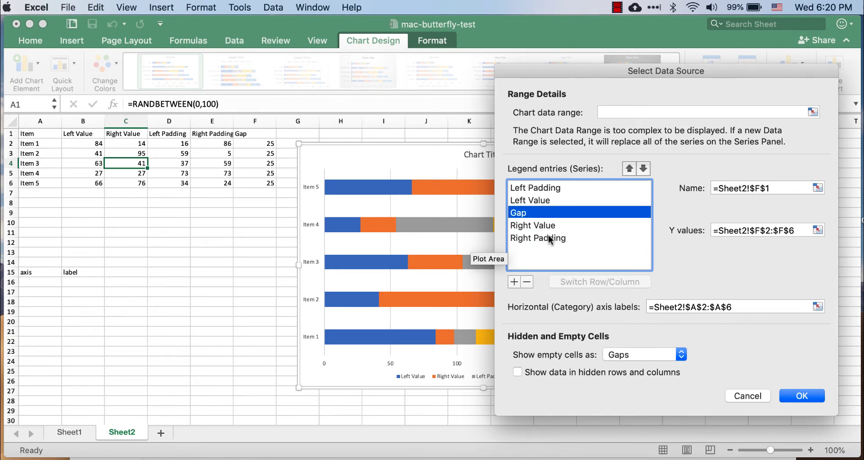
pyautogui.click(802, 396)
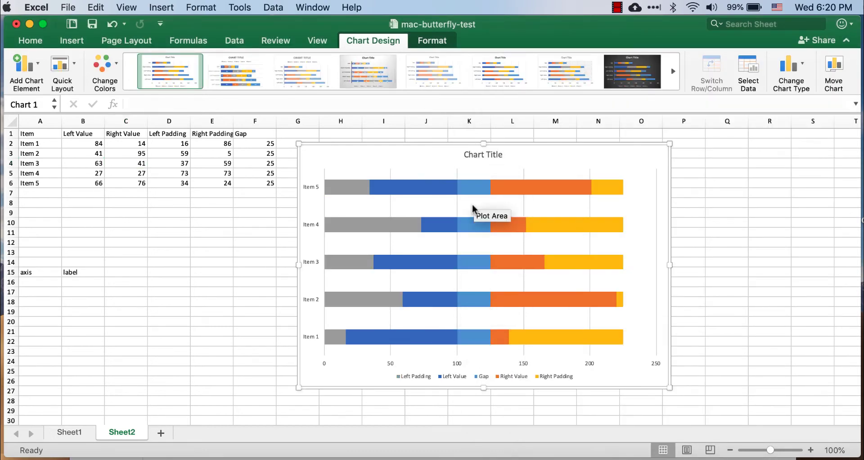
# - Give the grey Left Padding series No Fill and No Outline from the Format tab
pyautogui.moveTo(478, 198)
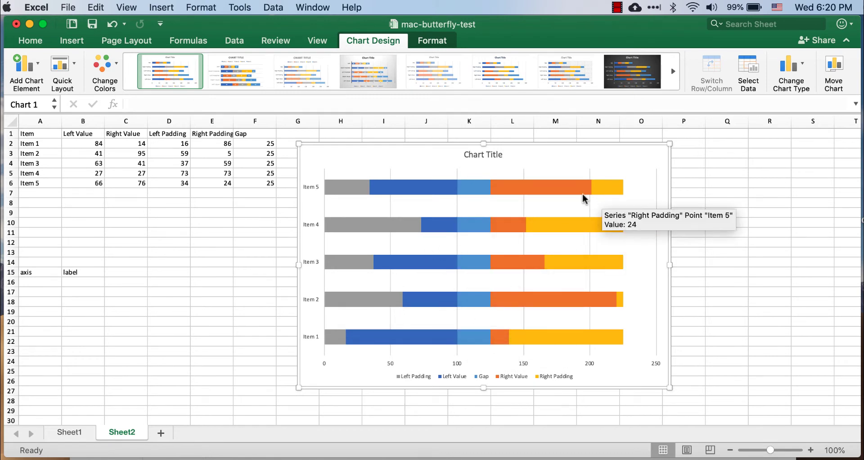
pyautogui.click(349, 188)
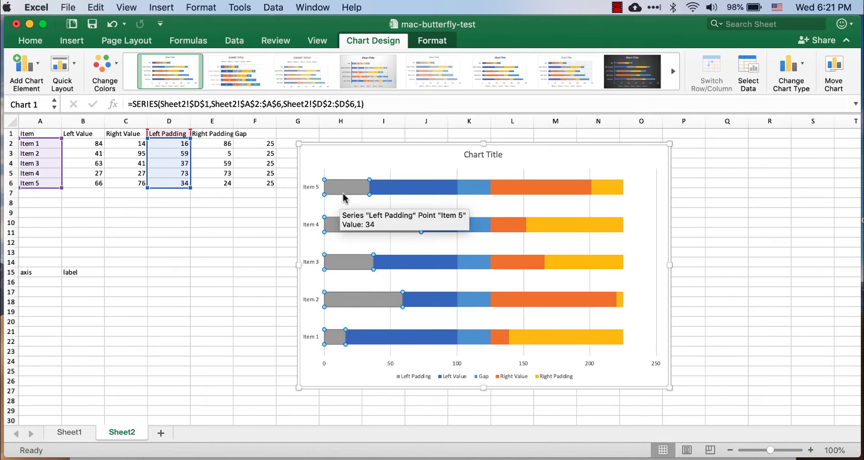
pyautogui.click(439, 42)
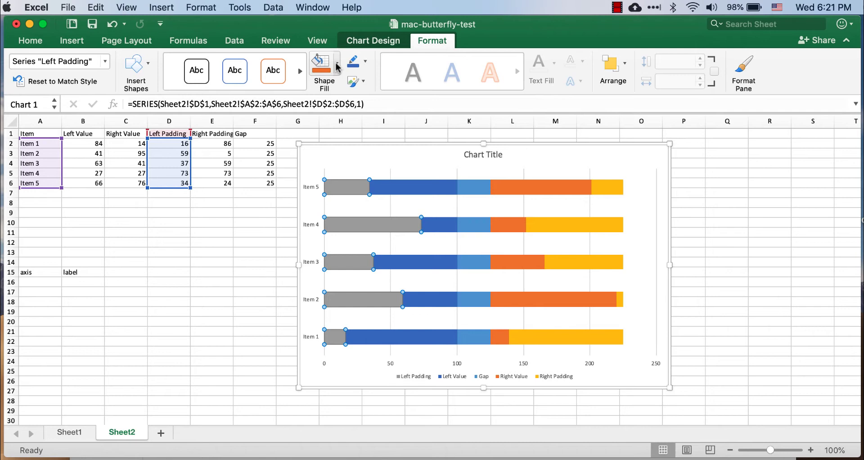
pyautogui.click(338, 67)
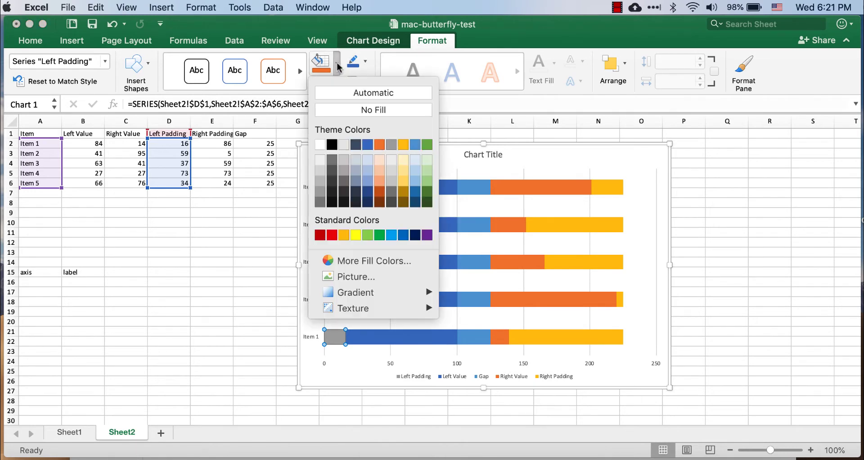
pyautogui.click(363, 109)
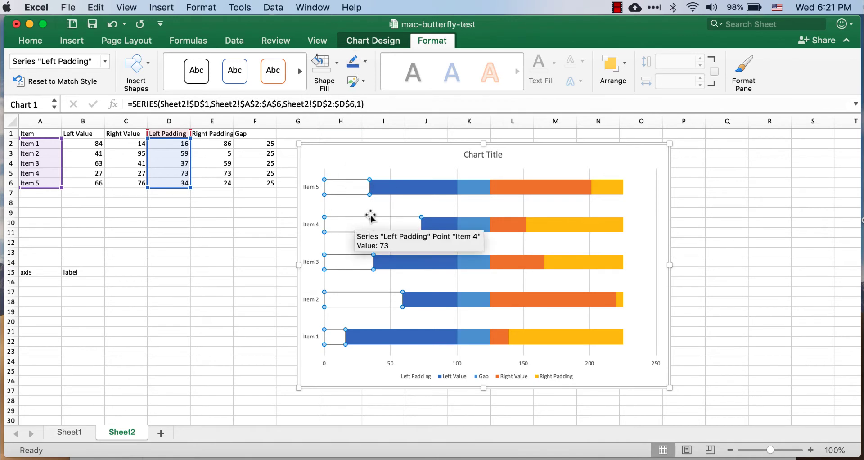
pyautogui.click(366, 68)
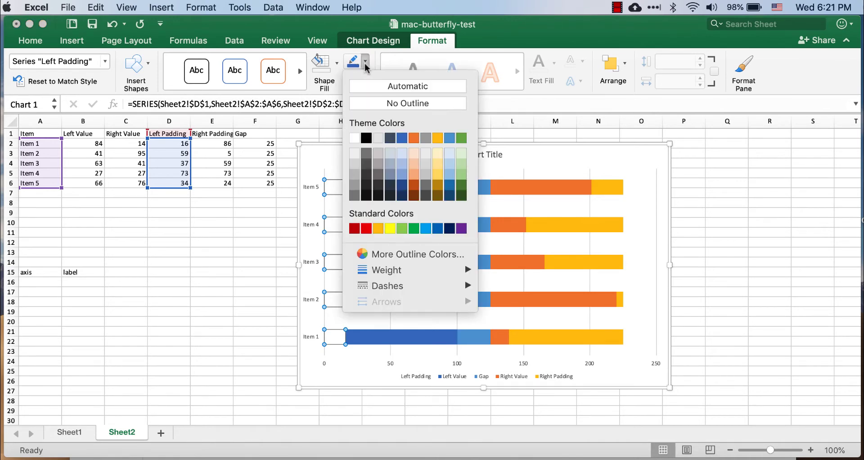
pyautogui.click(370, 103)
pyautogui.click(265, 281)
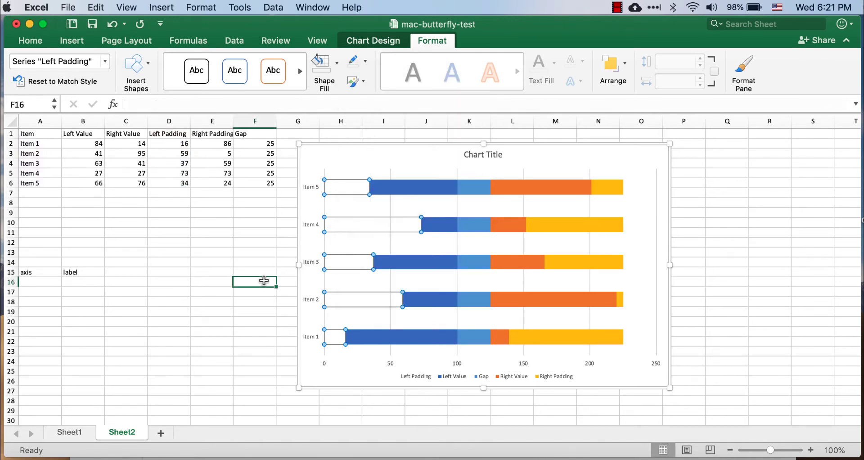
# - Set the Gap series to No Fill and No Outline
pyautogui.click(469, 186)
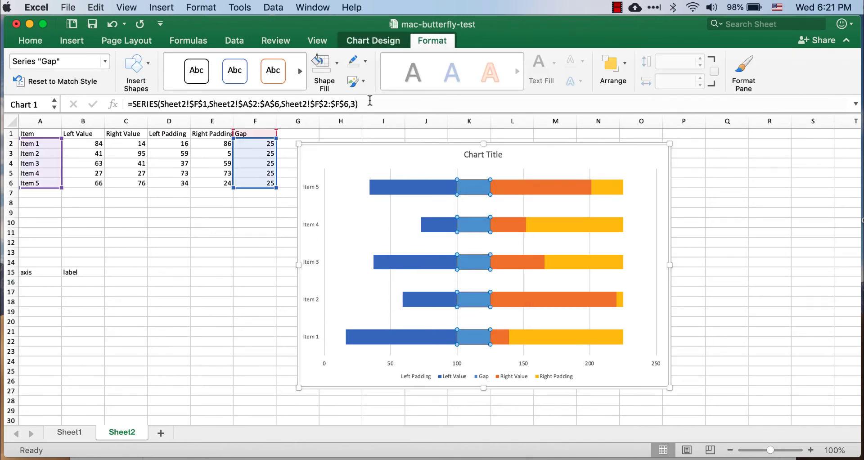
pyautogui.click(337, 66)
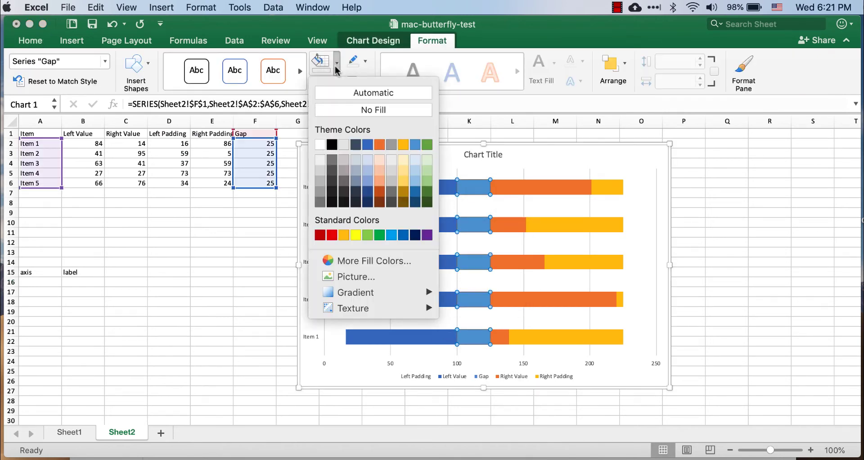
pyautogui.click(356, 109)
pyautogui.click(366, 63)
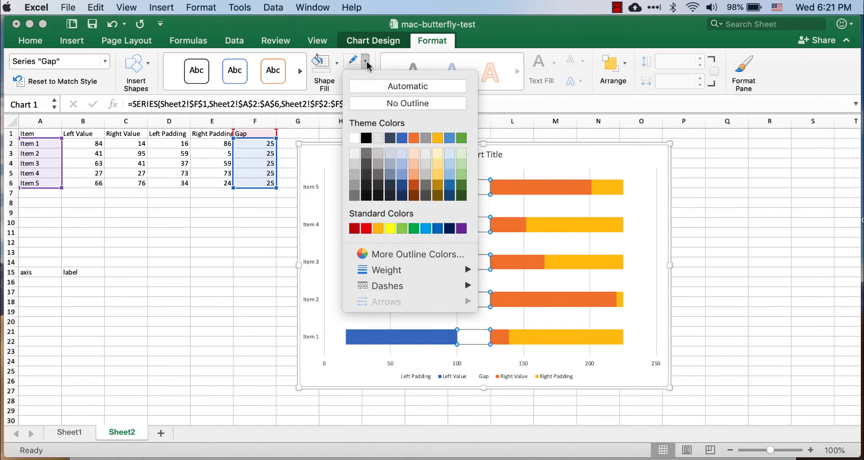
pyautogui.click(383, 107)
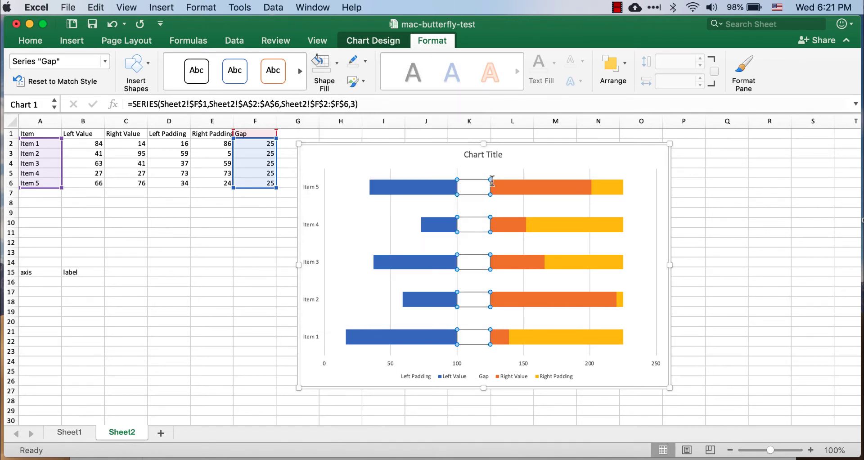
# - Set the Right Padding series fill to No Fill
pyautogui.click(606, 189)
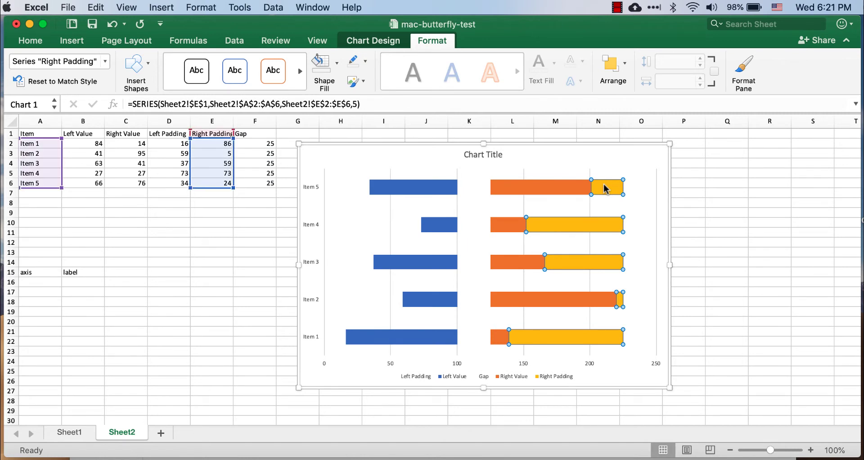
pyautogui.click(323, 66)
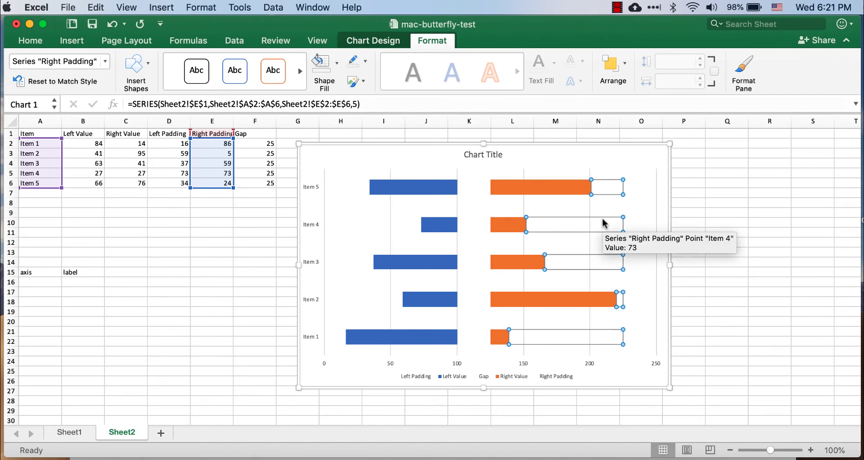
pyautogui.click(704, 223)
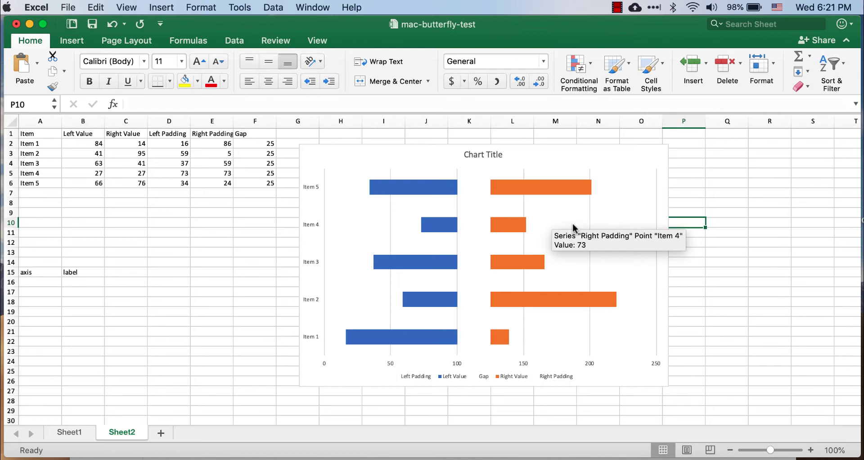
# - Remove the chart's vertical gridlines and widen the chart to about 9.32 inches
pyautogui.click(657, 295)
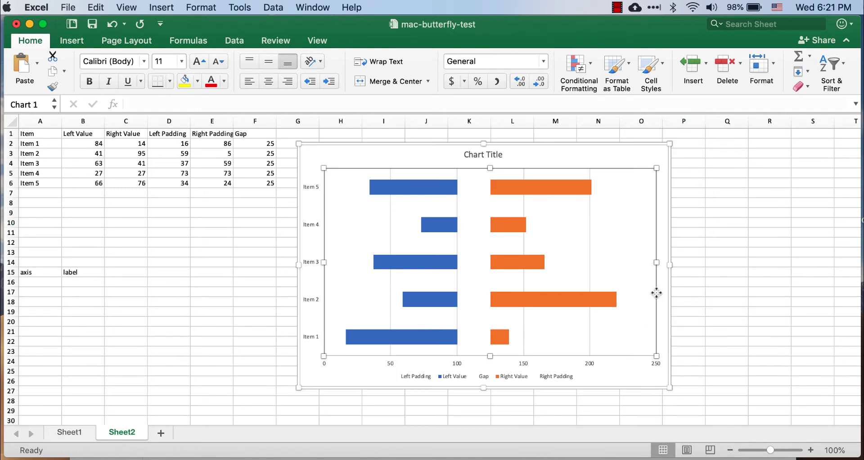
pyautogui.click(590, 244)
pyautogui.press('Escape')
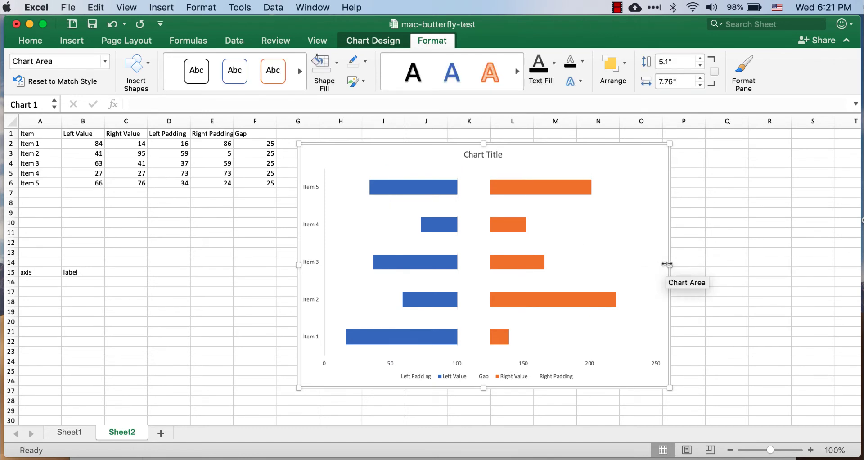
pyautogui.moveTo(670, 266); pyautogui.dragTo(747, 267)
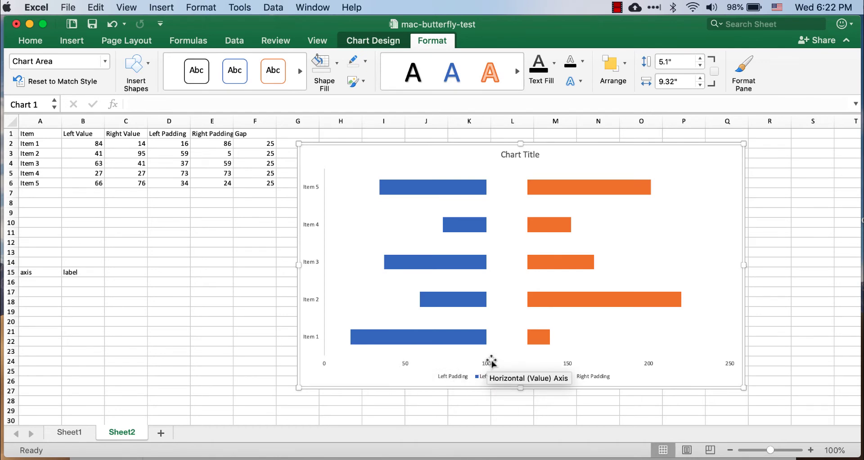
pyautogui.click(79, 433)
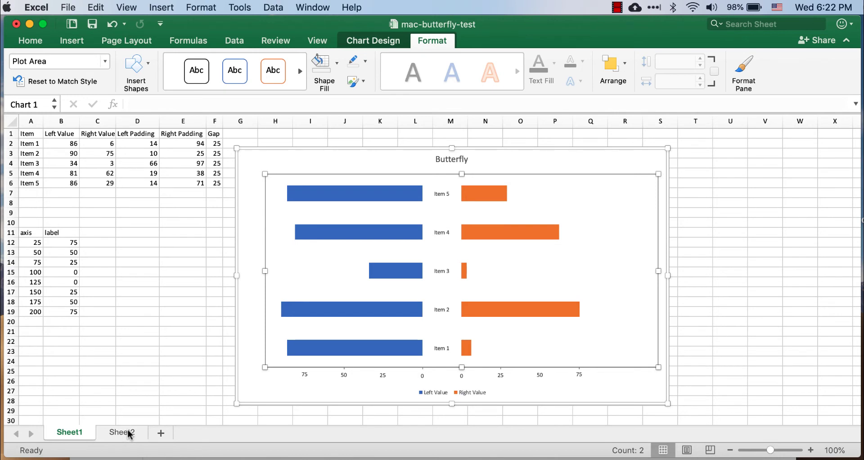
pyautogui.click(129, 433)
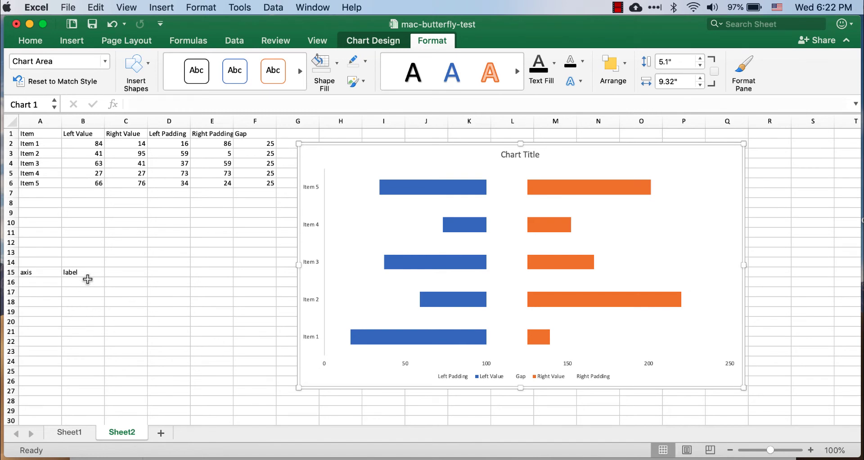
# - After checking Sheet1's axis labels, enter 75, 50, 25, 0 in B16:B19 on Sheet2
pyautogui.click(88, 280)
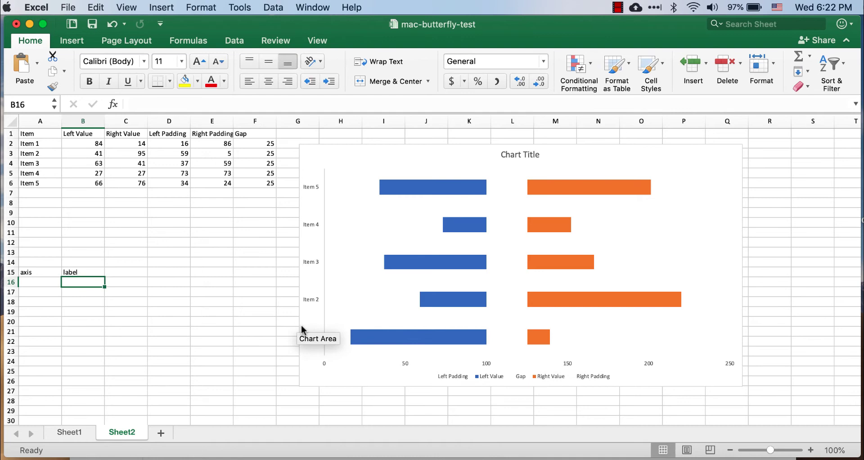
pyautogui.click(80, 434)
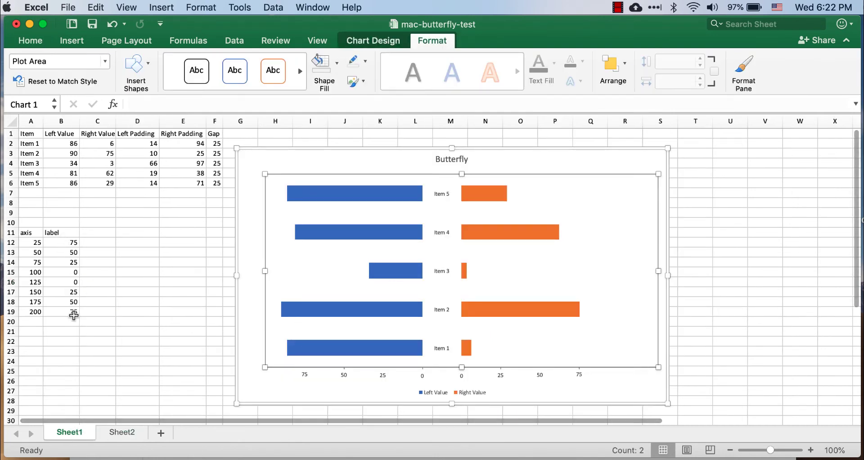
pyautogui.click(121, 434)
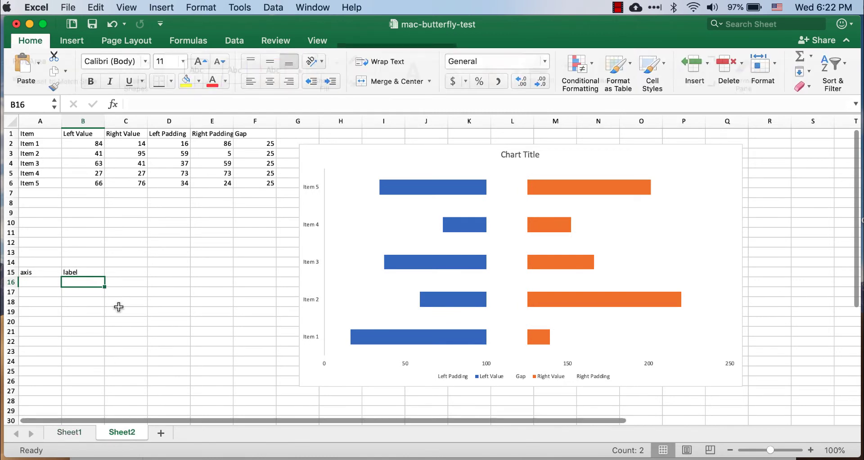
pyautogui.write('75')
pyautogui.click(94, 291)
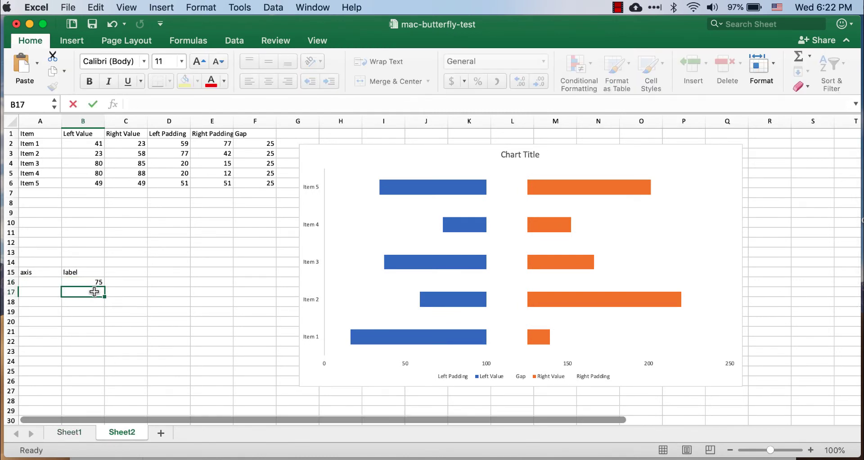
pyautogui.write('50')
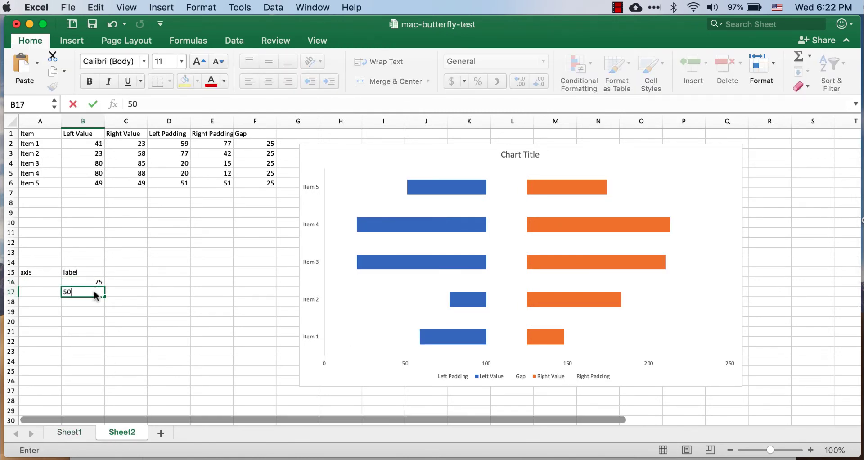
pyautogui.press('Return')
pyautogui.write('25')
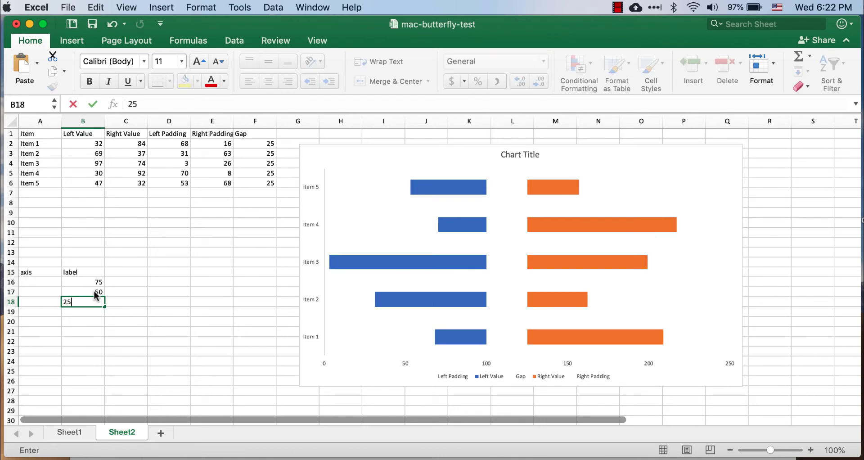
pyautogui.press('Return')
pyautogui.write('0')
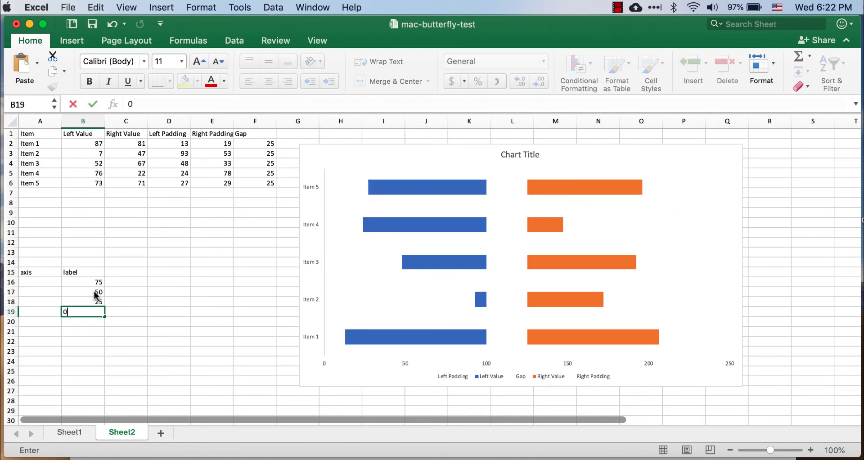
pyautogui.press('Return')
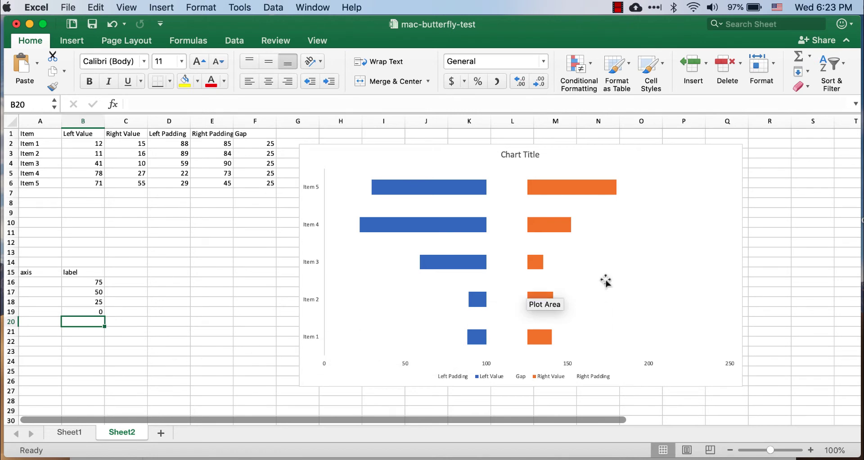
# - Enter 0, 25, 50, 75 in B20:B23 to complete the mirrored label column
pyautogui.write('0')
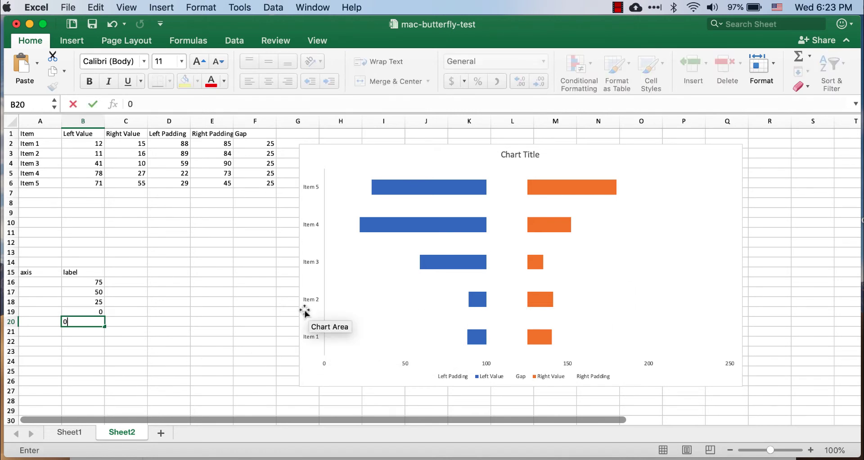
pyautogui.press('Return')
pyautogui.write('25')
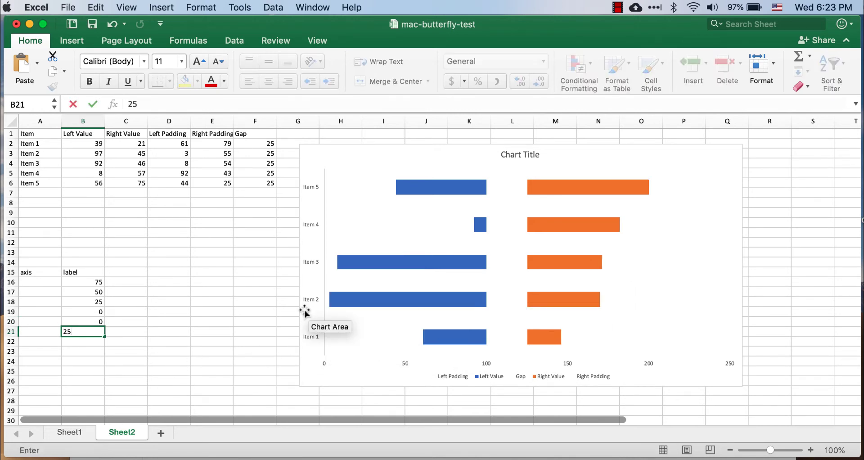
pyautogui.press('Return')
pyautogui.write('50')
pyautogui.press('Return')
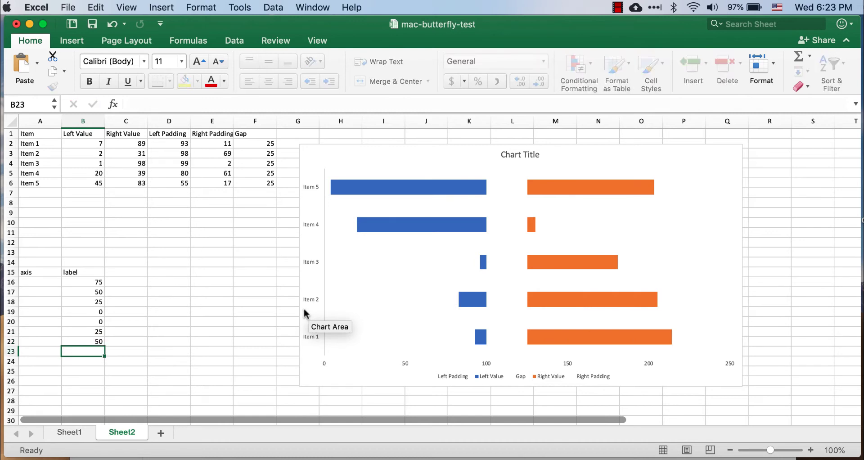
pyautogui.write('75')
pyautogui.press('Return')
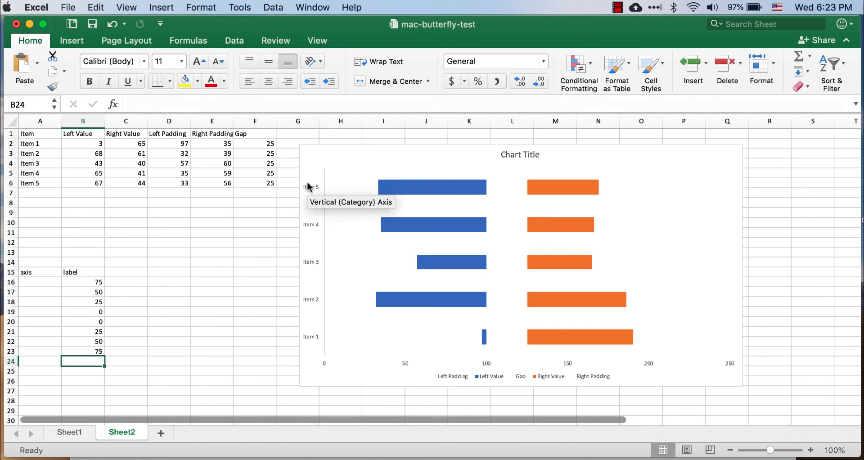
# - Inspect the RANDBETWEEN formulas in the Left and Right Value cells and recalculate the sheet
pyautogui.click(91, 154)
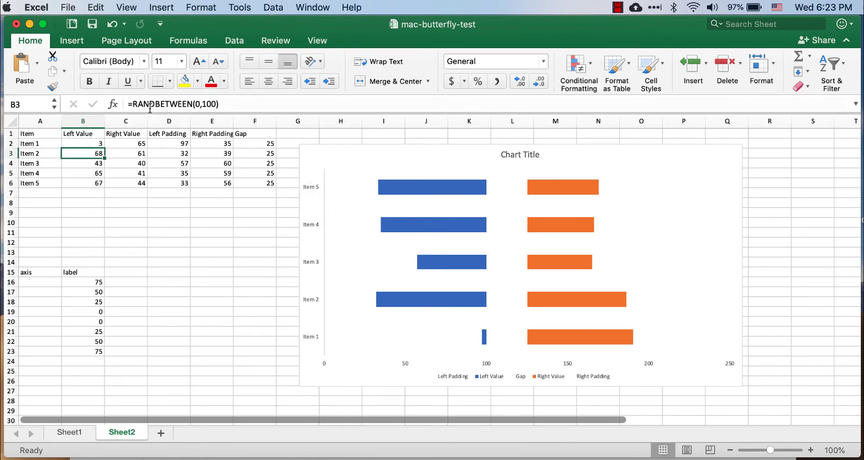
pyautogui.click(150, 288)
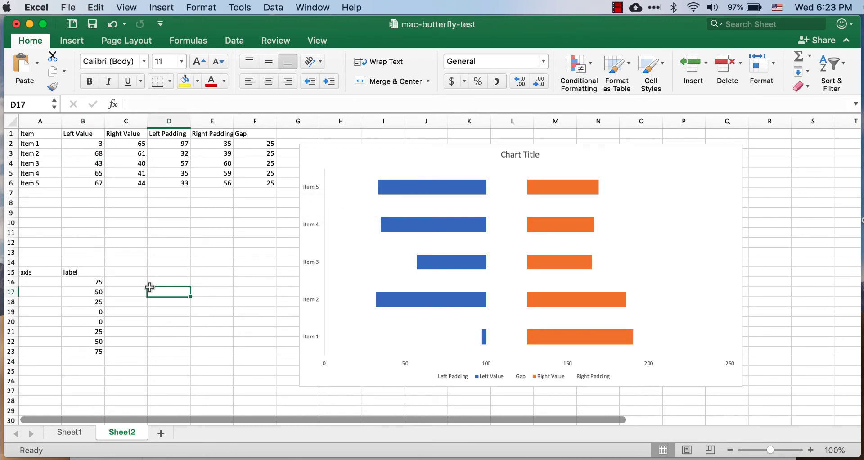
pyautogui.click(98, 151)
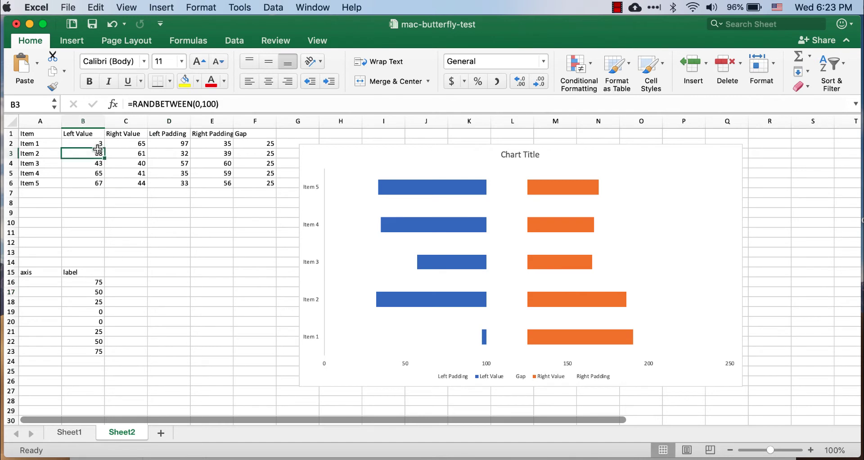
pyautogui.click(143, 252)
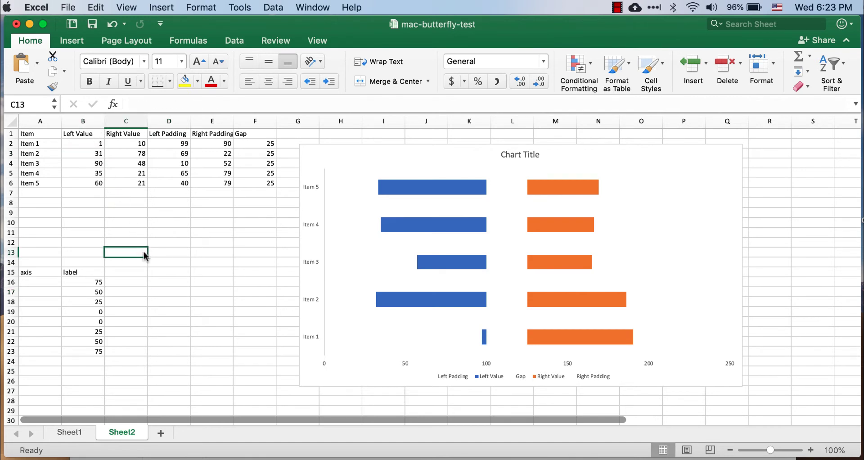
pyautogui.press('Delete')
pyautogui.press('Delete')
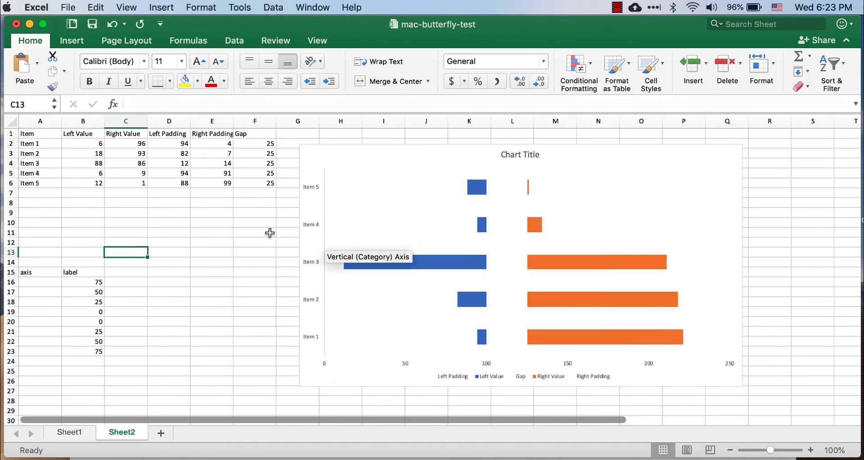
pyautogui.click(121, 169)
# - Fill A16:A23 with the series 25, 50, 75 … 200 from a 25/50 starting pair
pyautogui.click(40, 282)
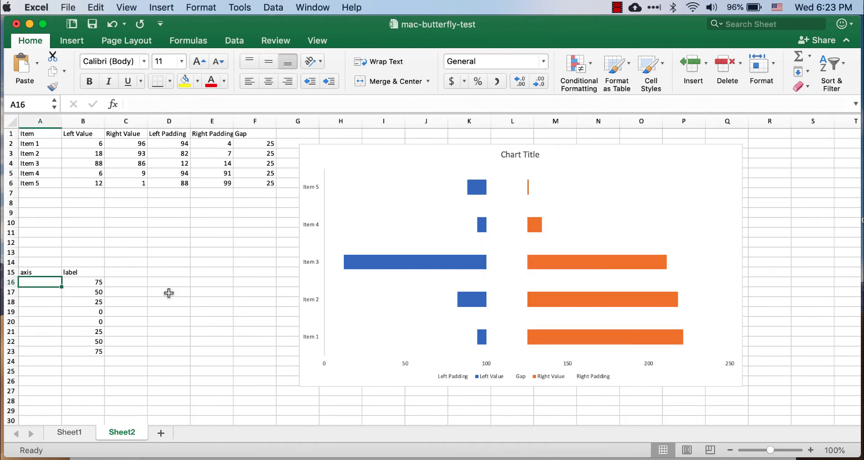
pyautogui.write('25')
pyautogui.press('Return')
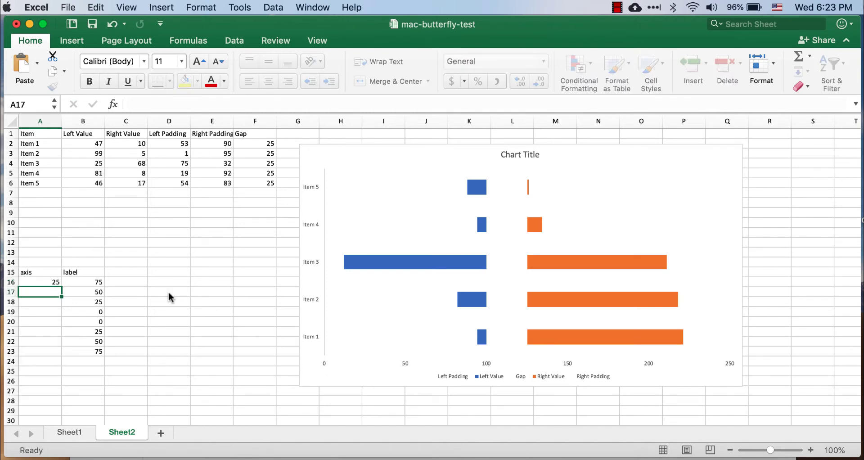
pyautogui.write('50')
pyautogui.press('Return')
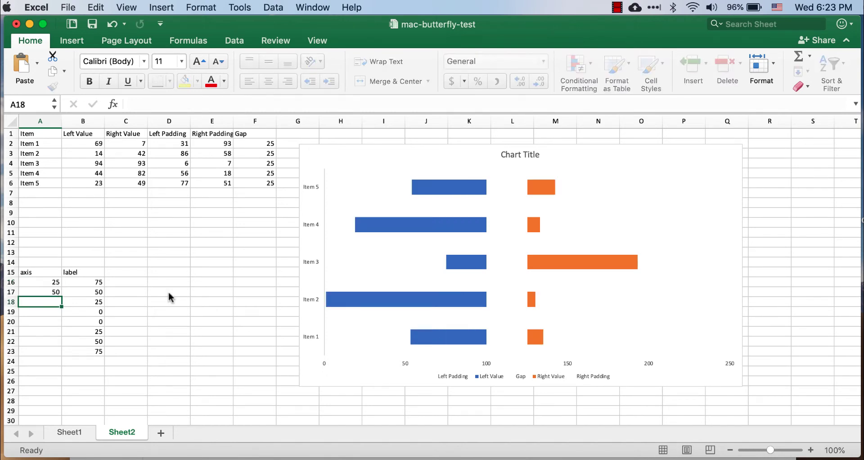
pyautogui.click(45, 286)
pyautogui.moveTo(45, 286); pyautogui.dragTo(45, 288)
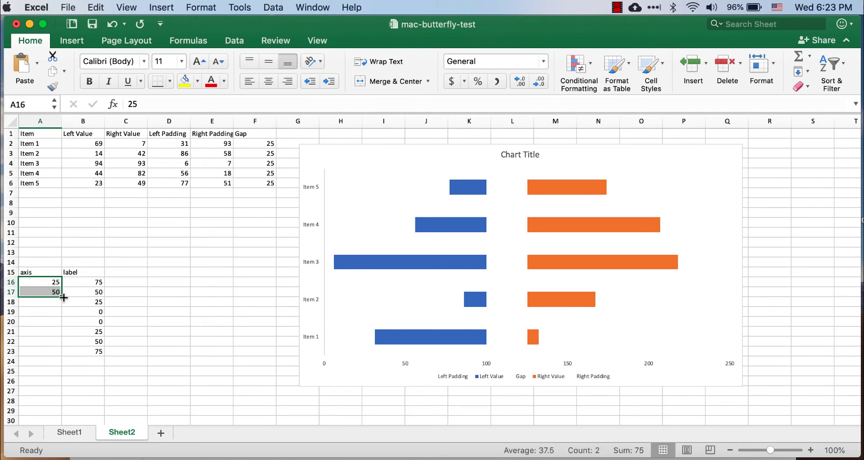
pyautogui.moveTo(64, 297); pyautogui.dragTo(60, 359)
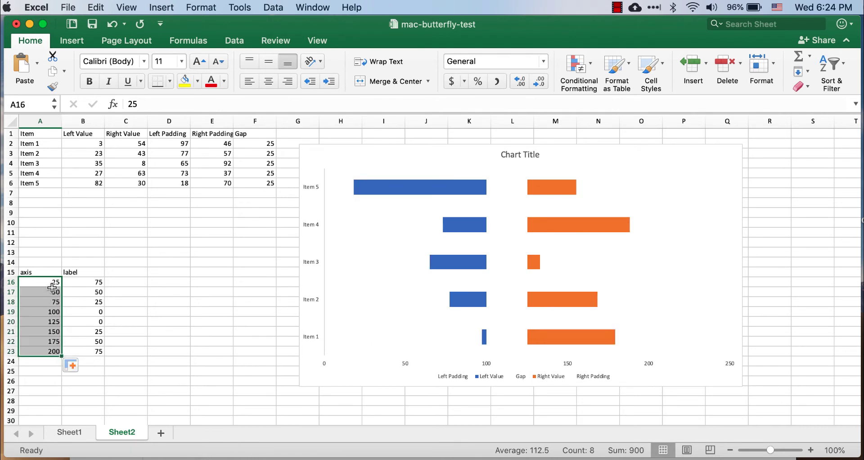
pyautogui.click(152, 378)
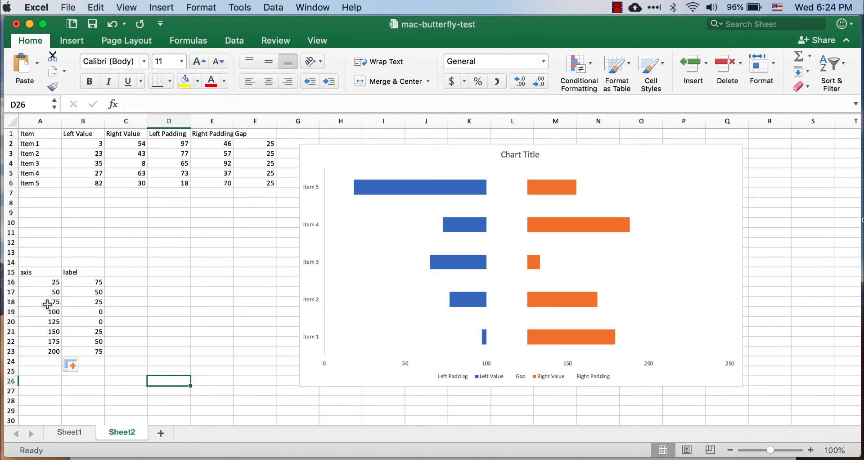
# - Through Select Data, add a series named from A15 with values A16:A23
pyautogui.click(679, 260)
pyautogui.click(514, 283)
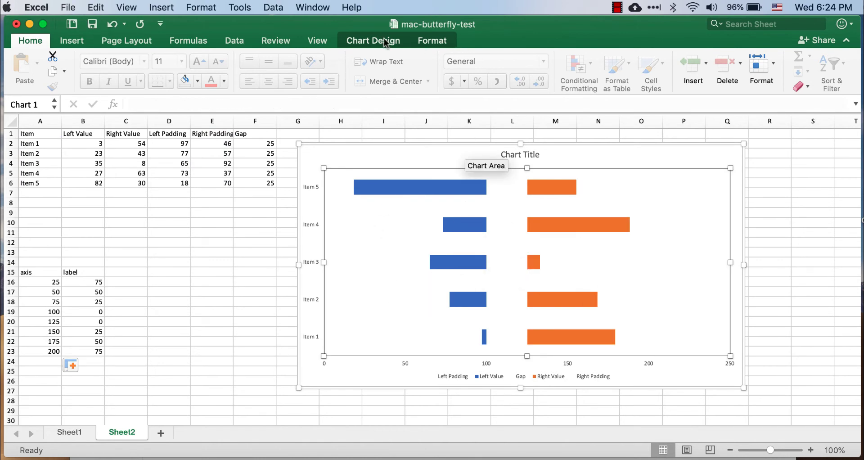
pyautogui.click(431, 44)
pyautogui.click(392, 41)
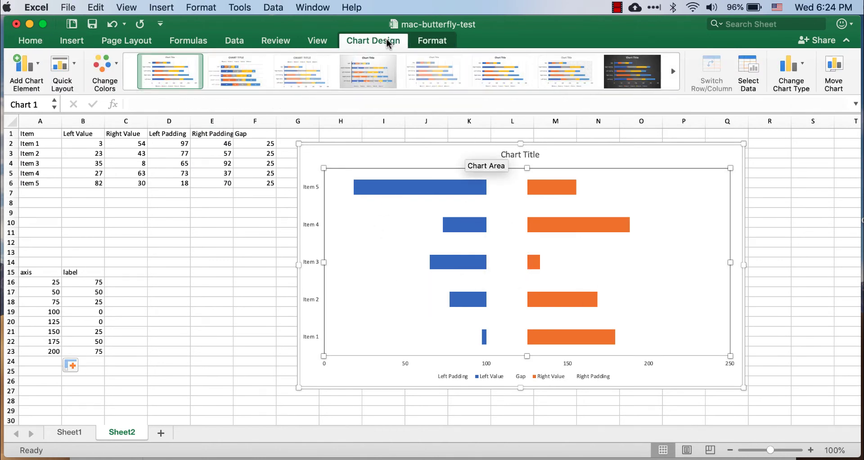
pyautogui.click(755, 71)
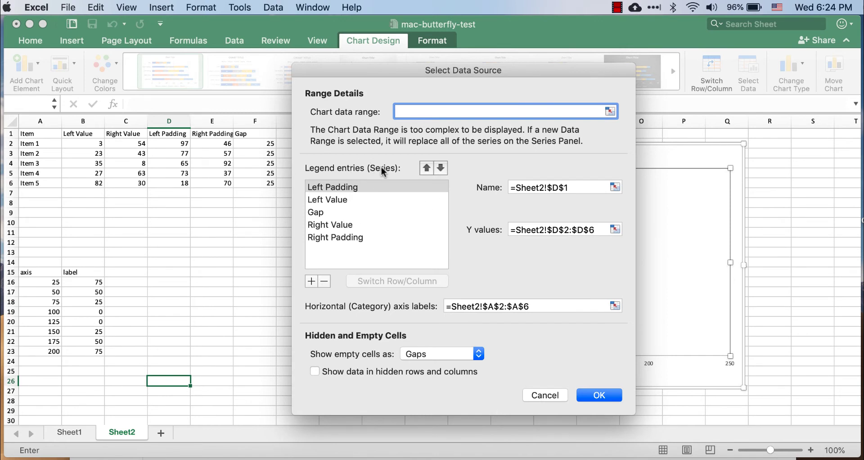
pyautogui.click(312, 282)
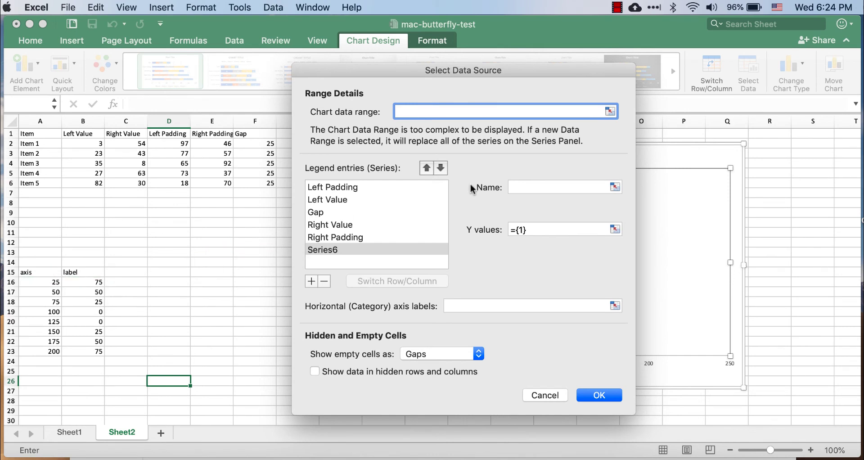
pyautogui.click(524, 187)
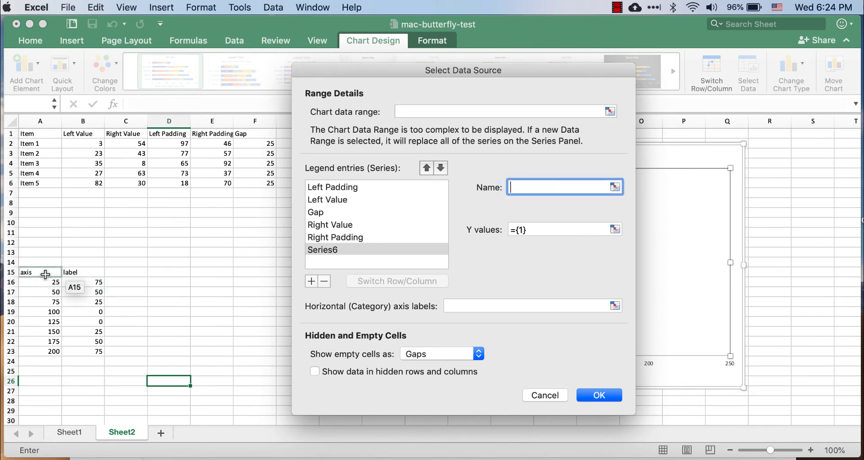
pyautogui.click(45, 274)
pyautogui.click(543, 230)
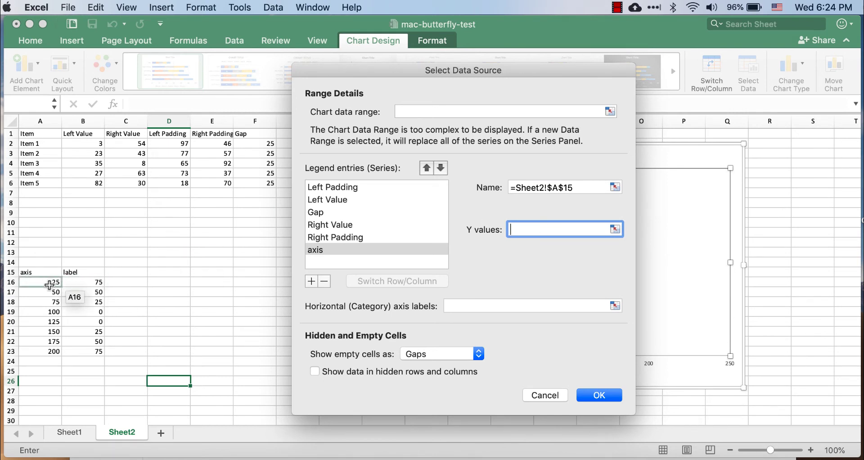
pyautogui.moveTo(54, 282); pyautogui.dragTo(48, 354)
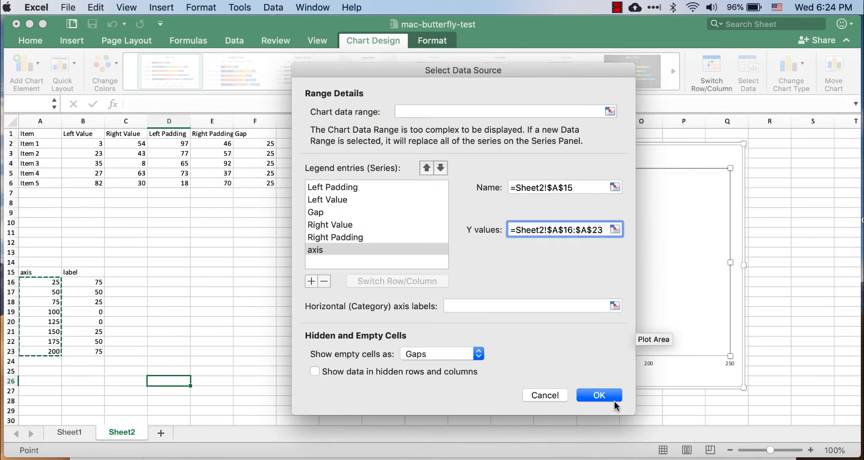
pyautogui.click(599, 396)
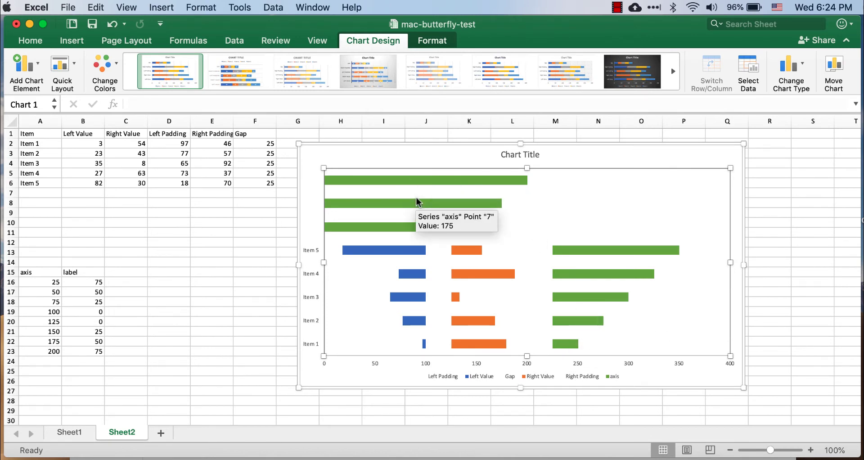
# - Change the green axis series' chart type to X Y Scatter on a secondary vertical axis
pyautogui.click(401, 202)
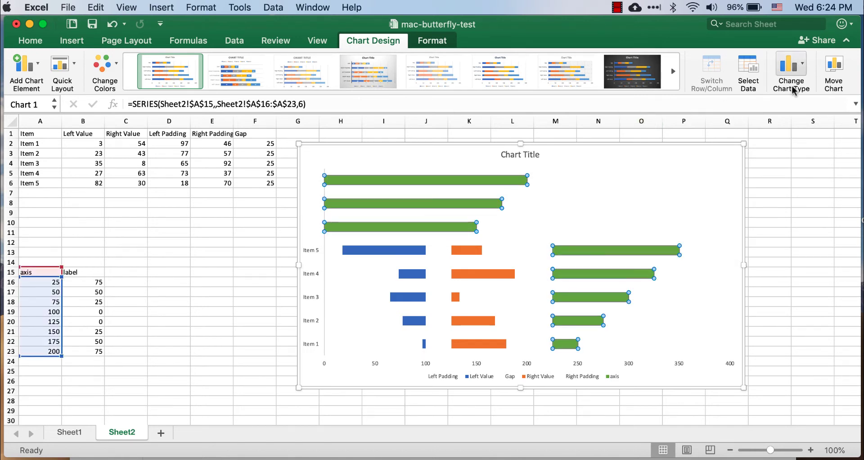
pyautogui.click(803, 68)
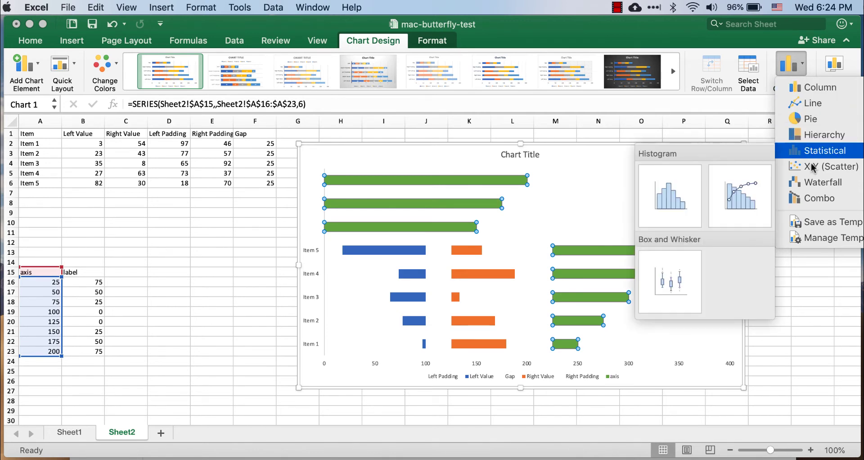
pyautogui.moveTo(813, 169)
pyautogui.click(598, 218)
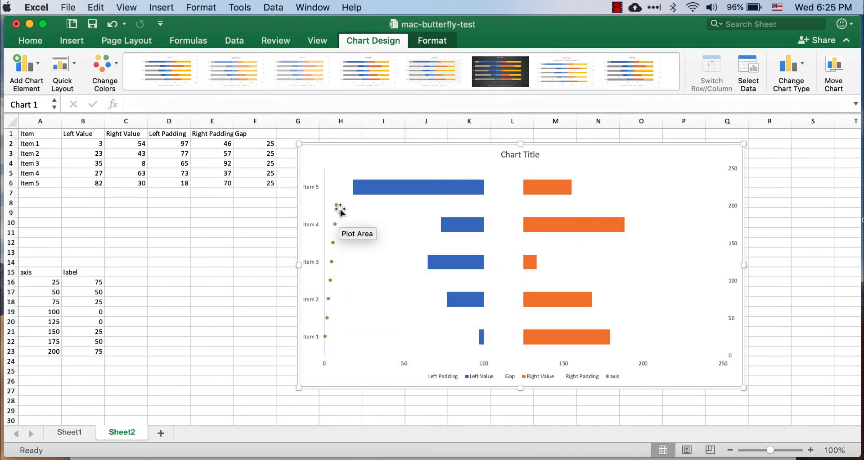
pyautogui.moveTo(338, 210)
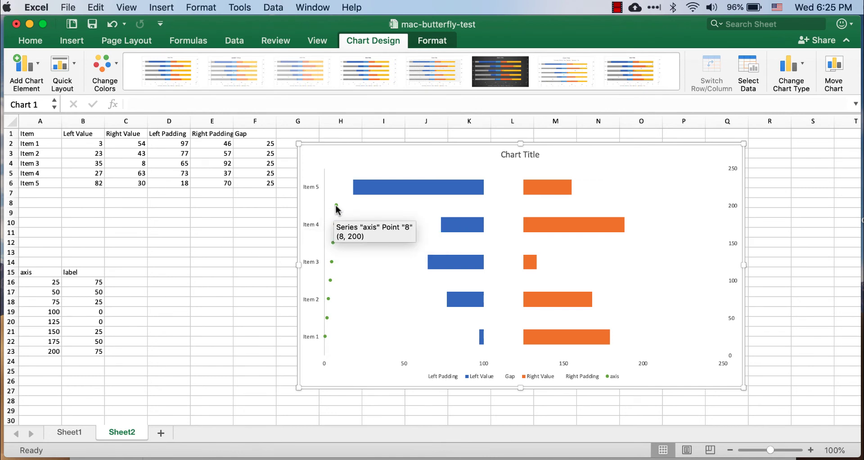
pyautogui.click(337, 206)
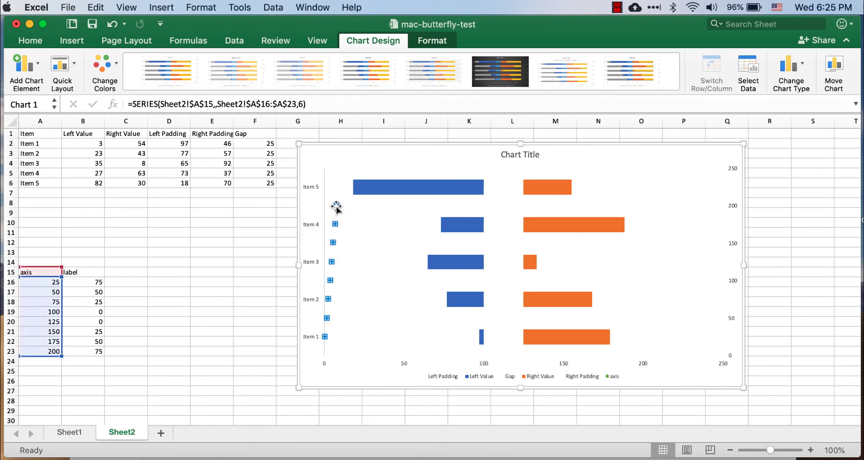
# - Edit the axis series to use A16:A23 as X values and B16:B23 as Y values
pyautogui.click(755, 68)
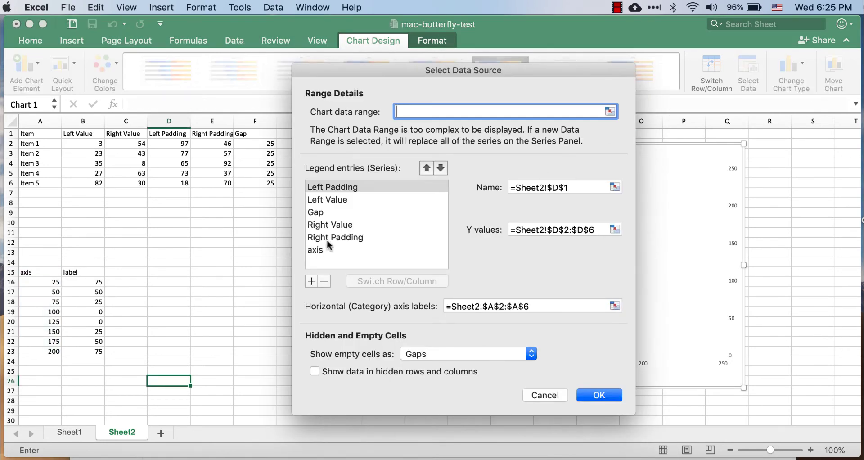
pyautogui.click(316, 253)
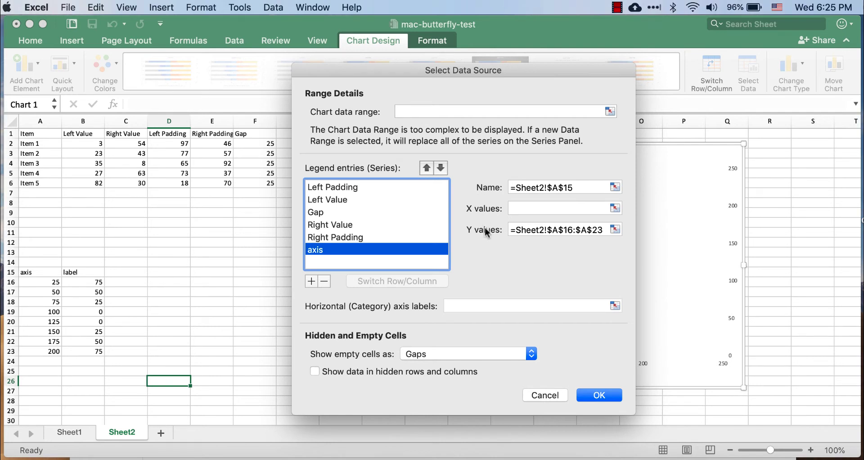
pyautogui.click(516, 208)
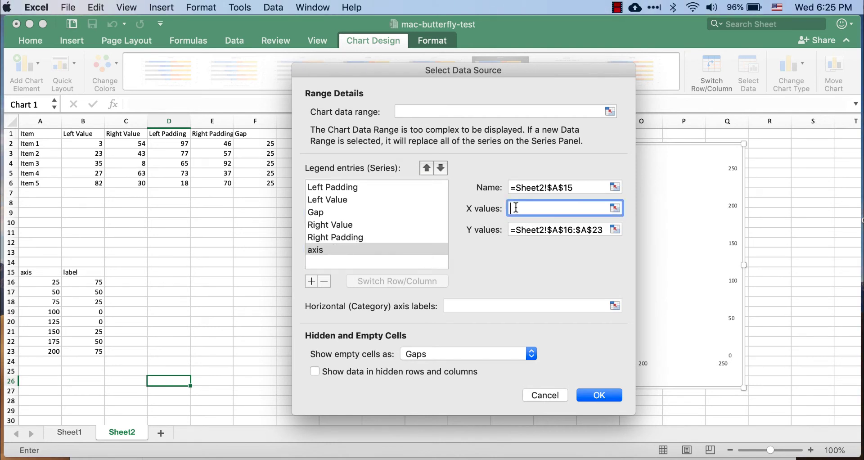
pyautogui.moveTo(51, 282); pyautogui.dragTo(47, 351)
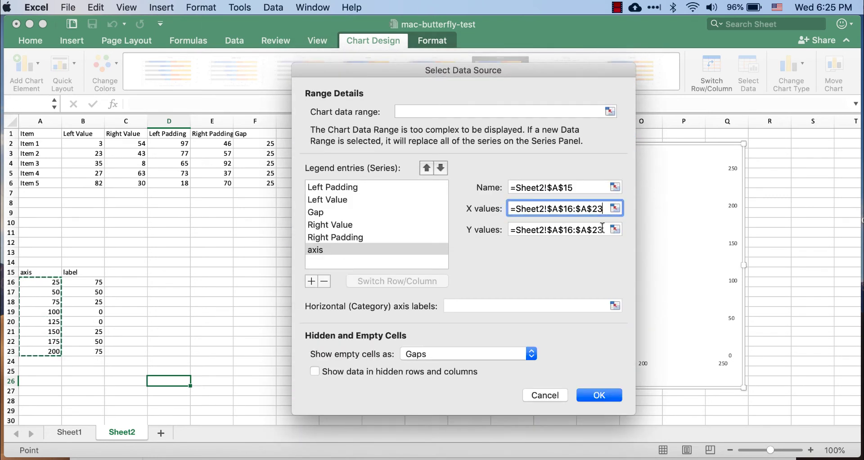
pyautogui.moveTo(603, 230); pyautogui.dragTo(518, 230)
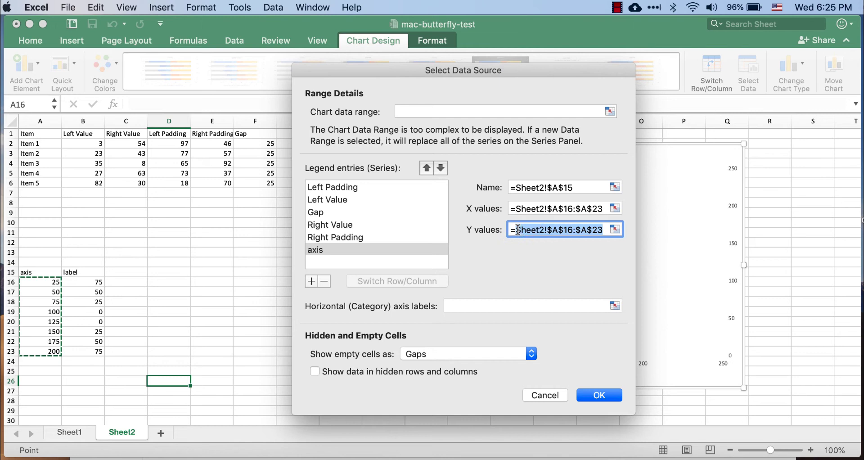
pyautogui.press('BackSpace')
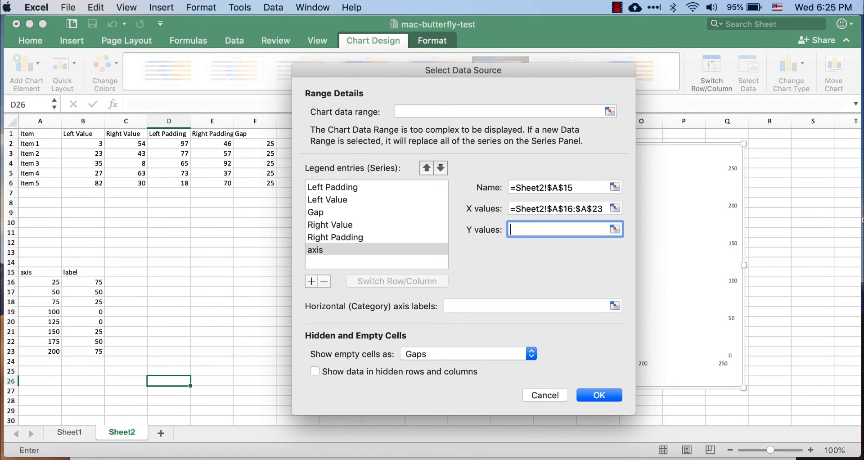
pyautogui.moveTo(84, 281); pyautogui.dragTo(90, 351)
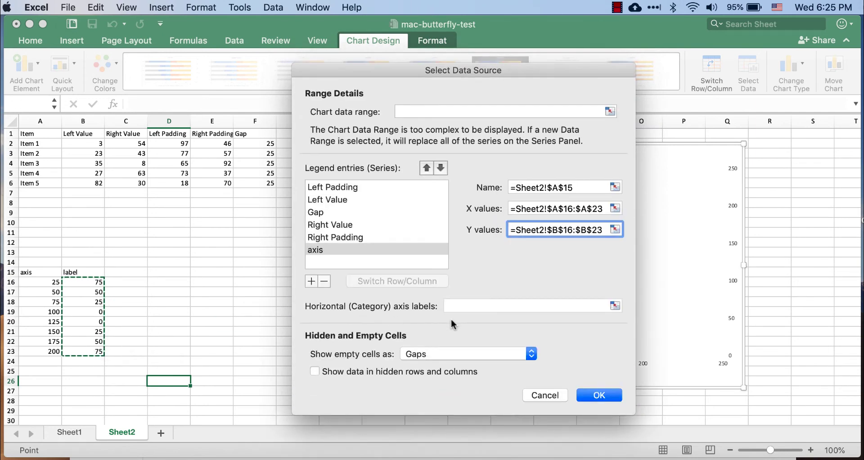
pyautogui.click(602, 393)
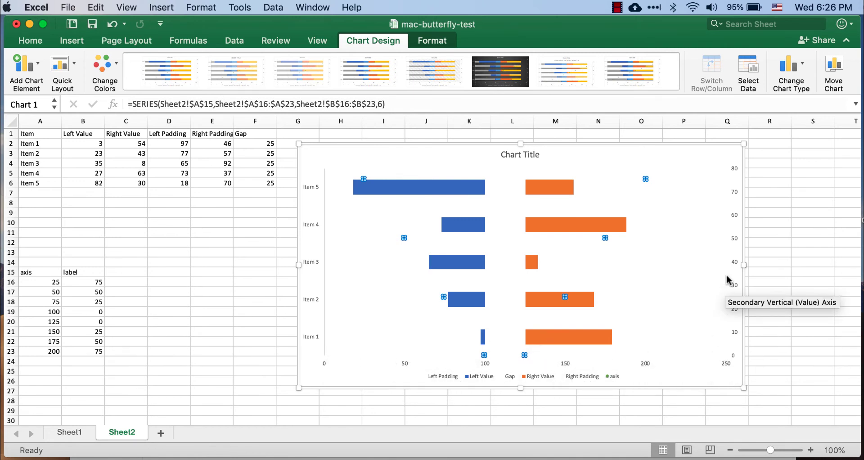
# - Set the secondary vertical axis maximum bound to 1000 in Format Axis
pyautogui.click(734, 218)
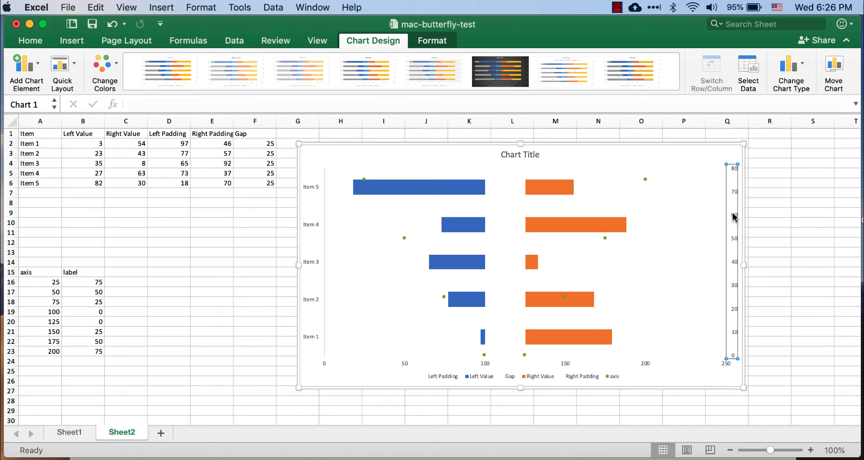
pyautogui.rightClick(735, 218)
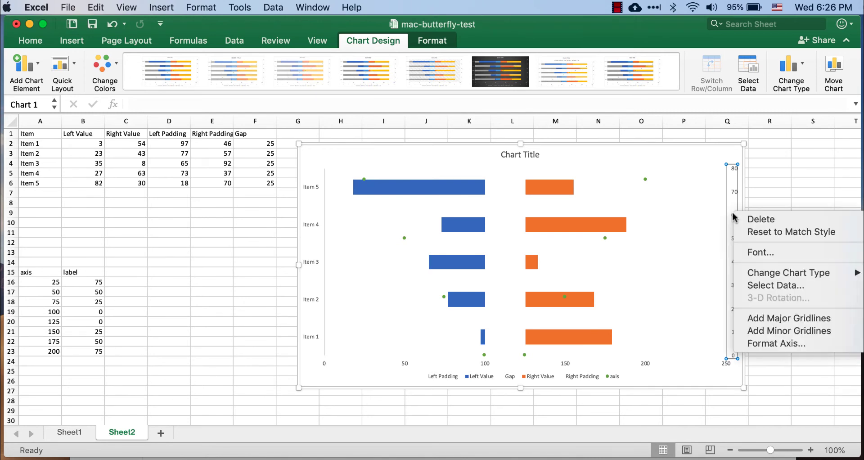
pyautogui.click(765, 344)
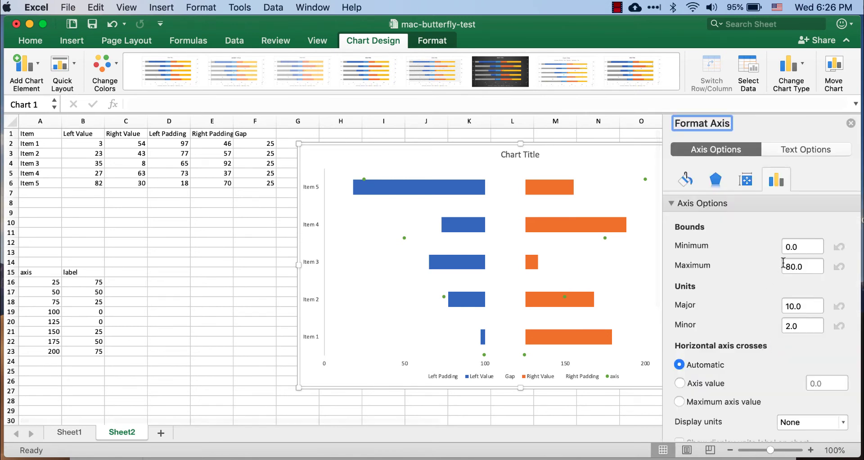
pyautogui.click(818, 267)
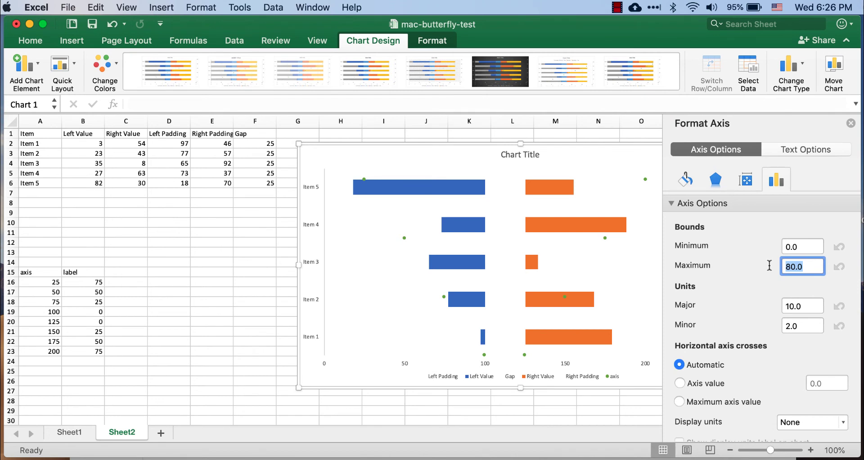
pyautogui.write('1000')
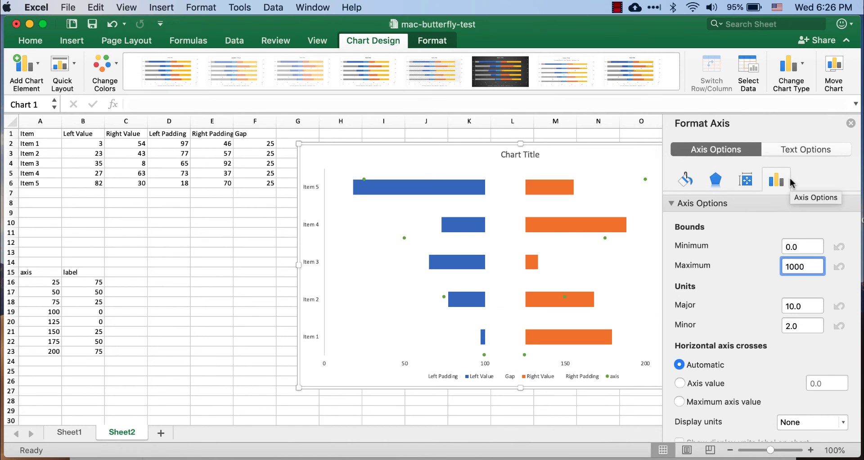
pyautogui.press('Return')
pyautogui.click(851, 123)
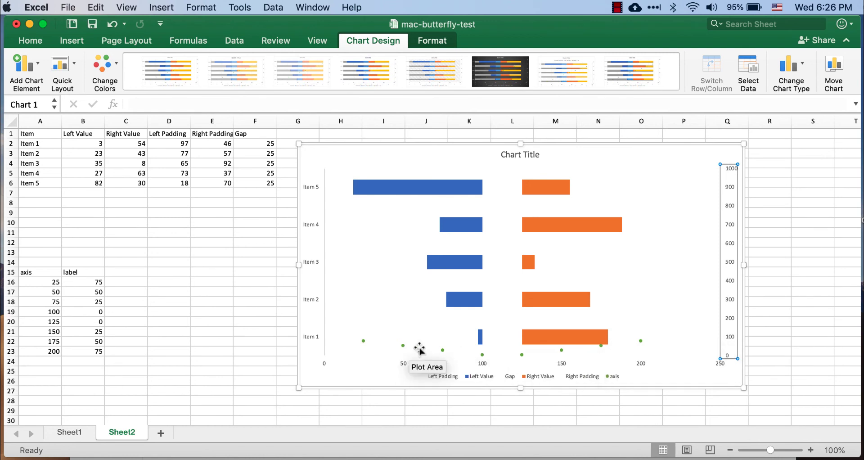
# - Raise the secondary axis maximum to 10000, then delete the secondary vertical axis
pyautogui.rightClick(731, 245)
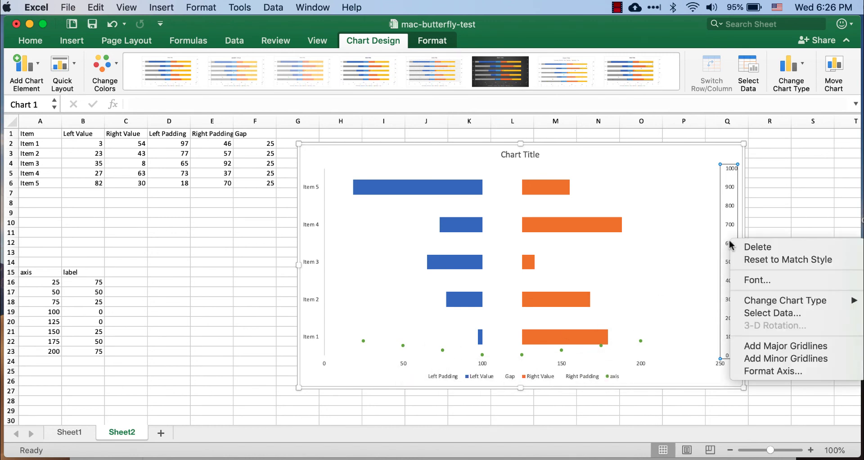
pyautogui.click(767, 371)
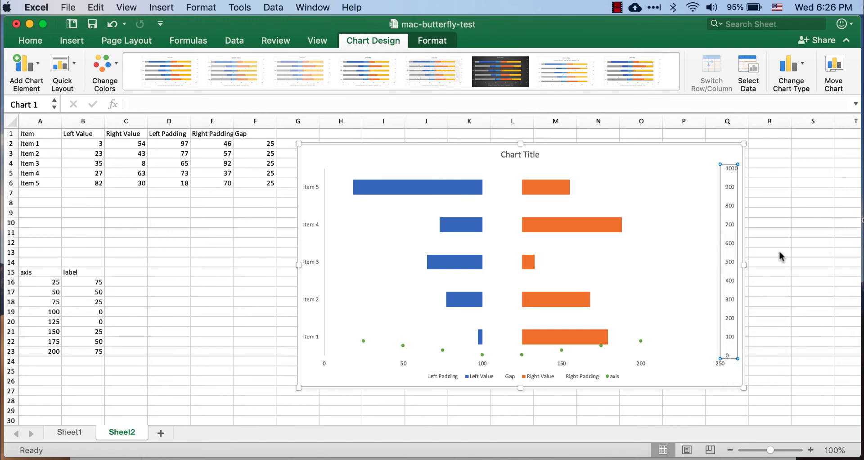
pyautogui.click(800, 267)
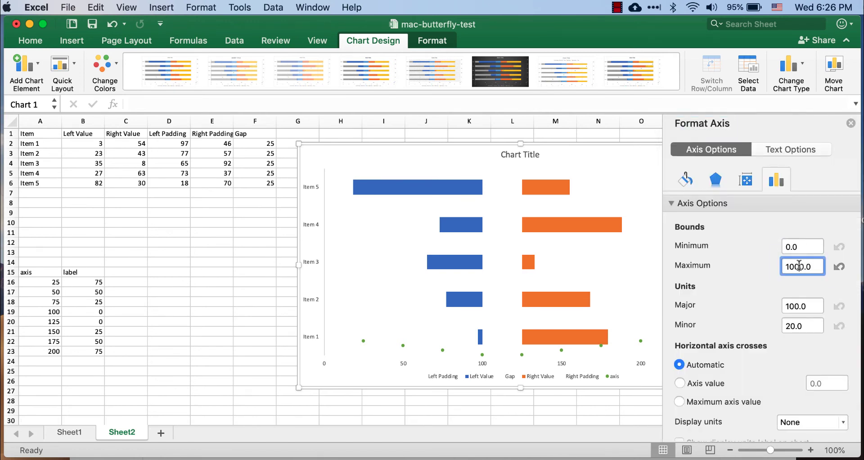
pyautogui.press('Return')
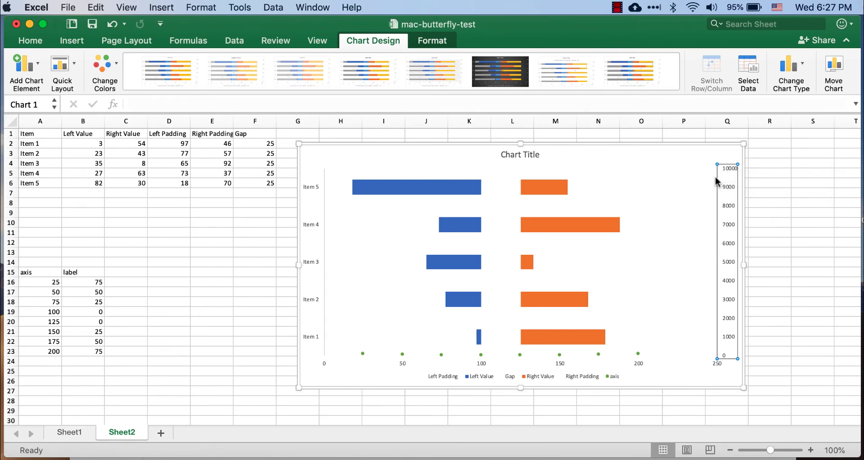
pyautogui.press('BackSpace')
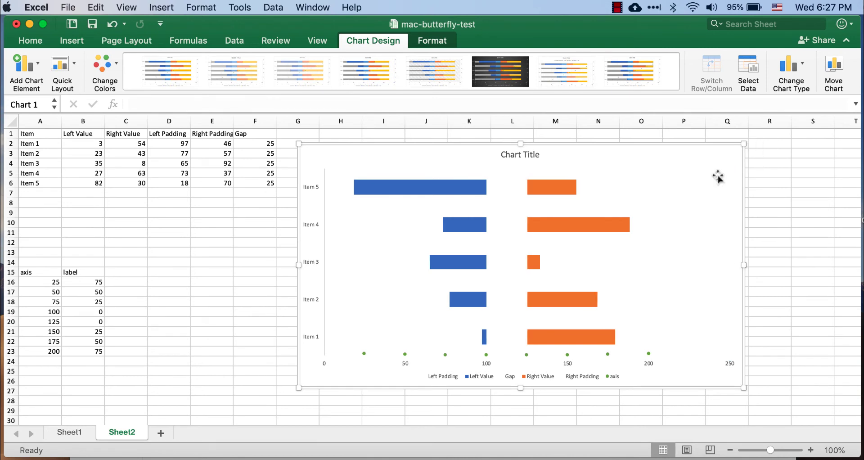
# - Add data labels to the green axis scatter points
pyautogui.moveTo(368, 357)
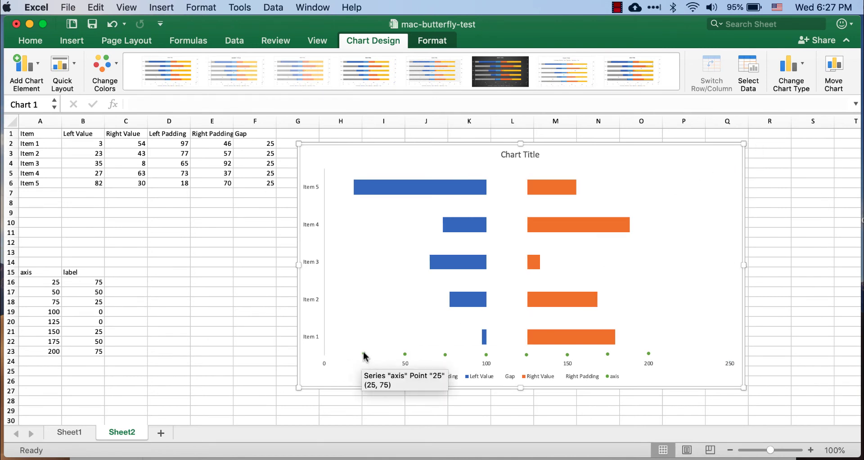
pyautogui.click(365, 354)
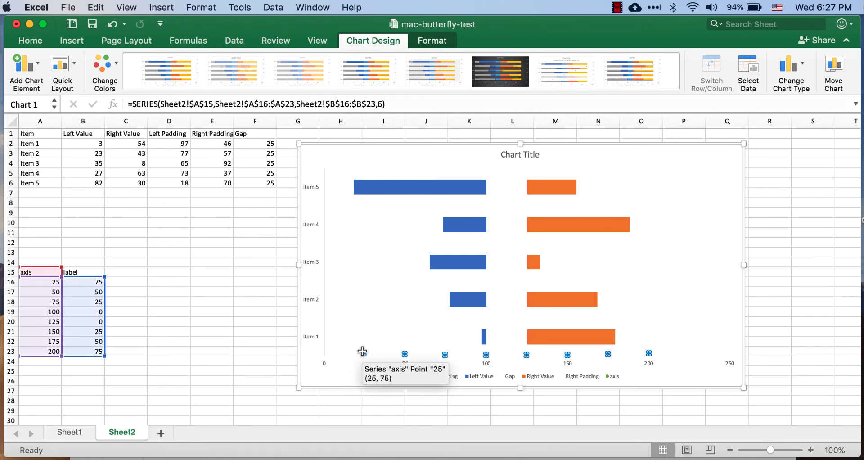
pyautogui.rightClick(366, 357)
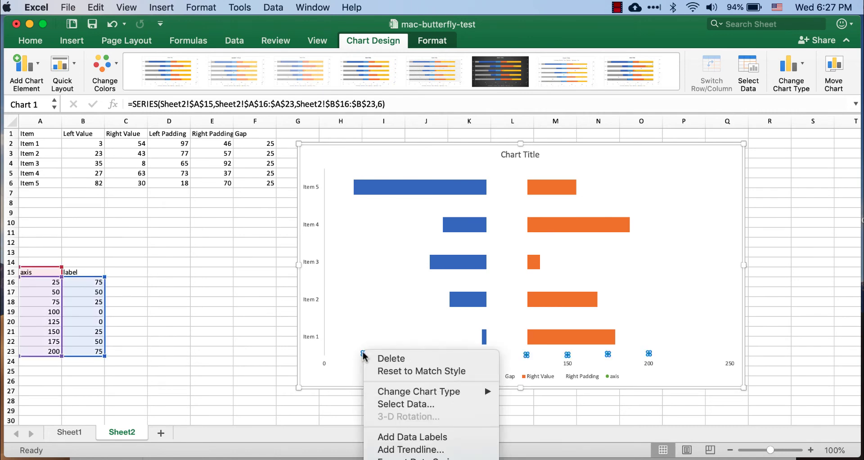
pyautogui.click(415, 439)
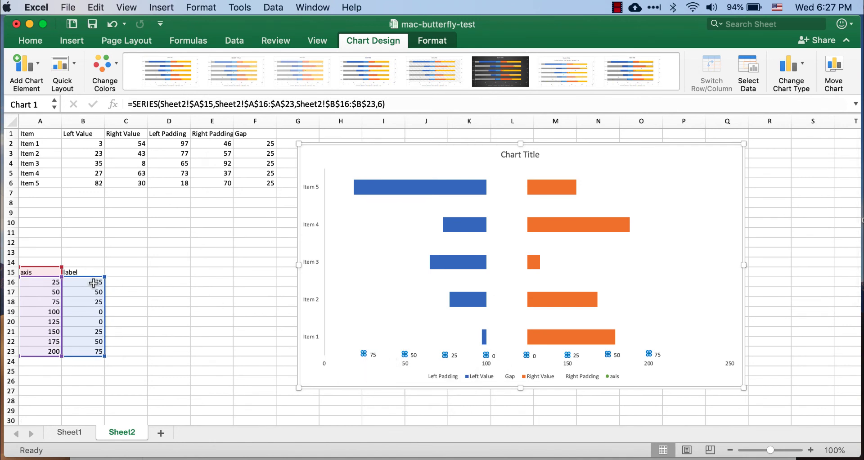
pyautogui.click(375, 356)
pyautogui.rightClick(377, 355)
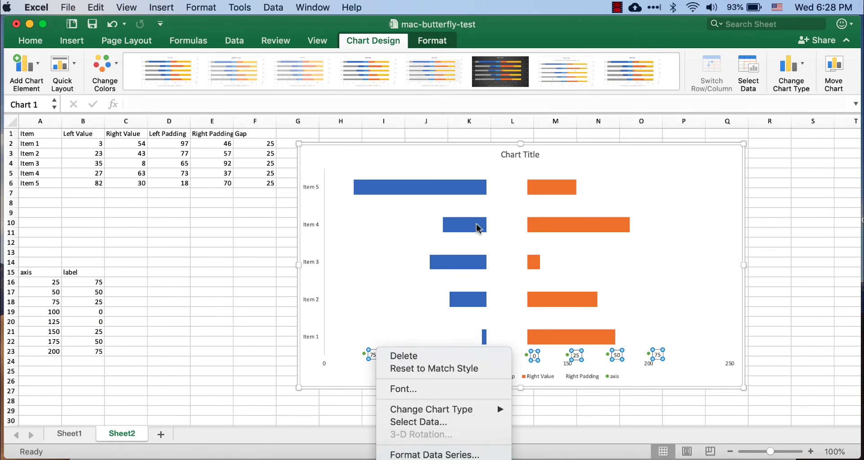
# - Move the chart up slightly and set the axis data labels' position to Below
pyautogui.click(491, 142)
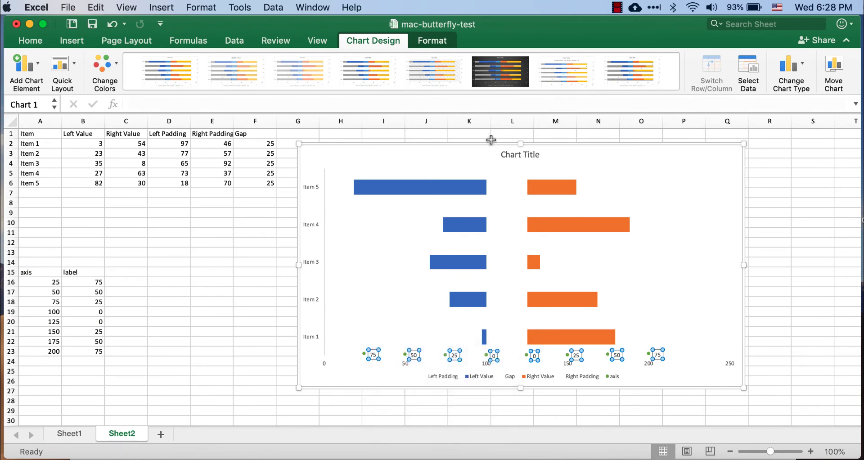
pyautogui.moveTo(491, 142); pyautogui.dragTo(490, 116)
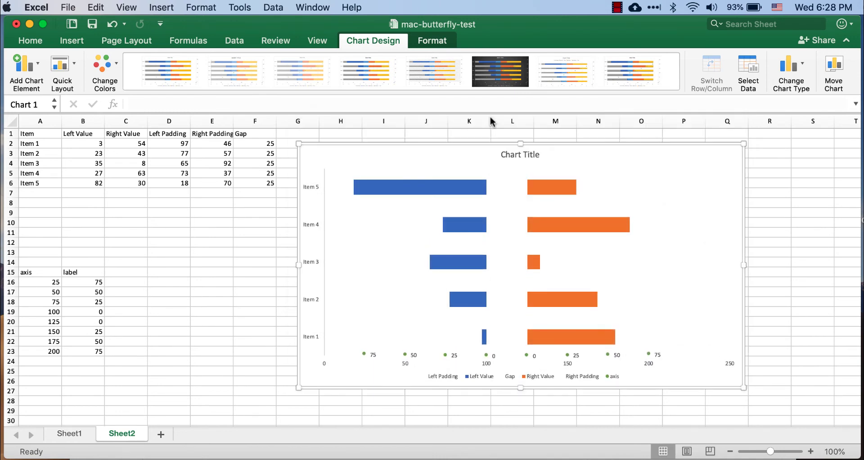
pyautogui.moveTo(479, 144); pyautogui.dragTo(478, 131)
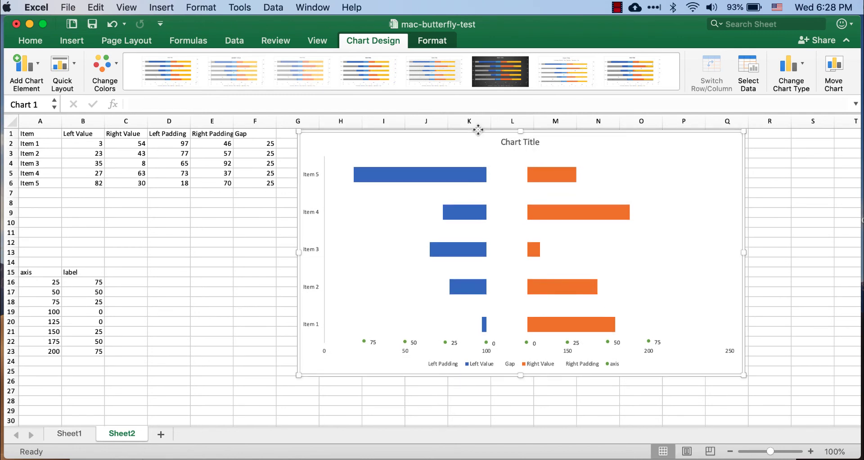
pyautogui.click(414, 342)
pyautogui.rightClick(375, 344)
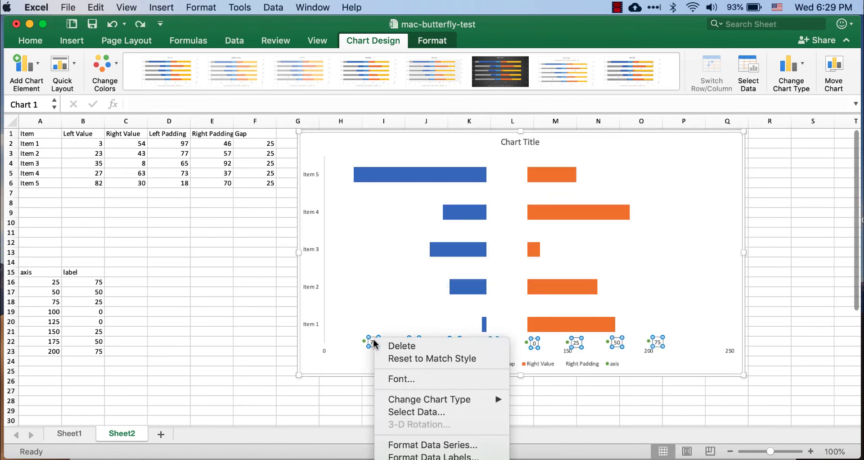
pyautogui.click(411, 457)
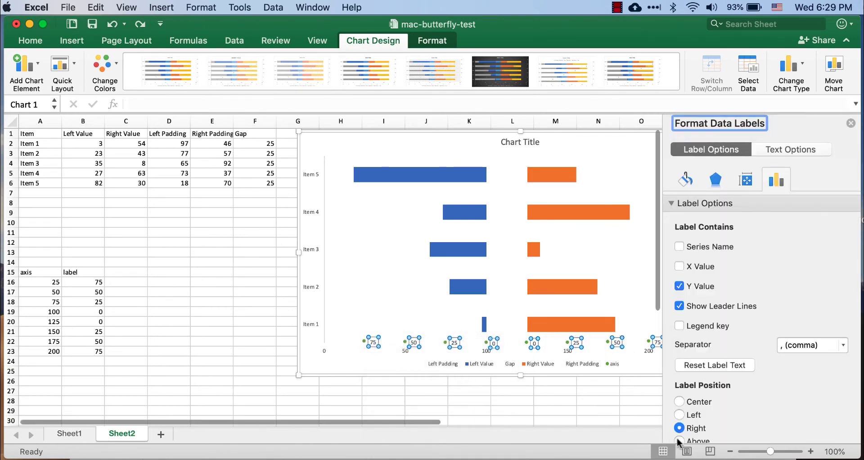
pyautogui.scroll(-3, 686, 424)
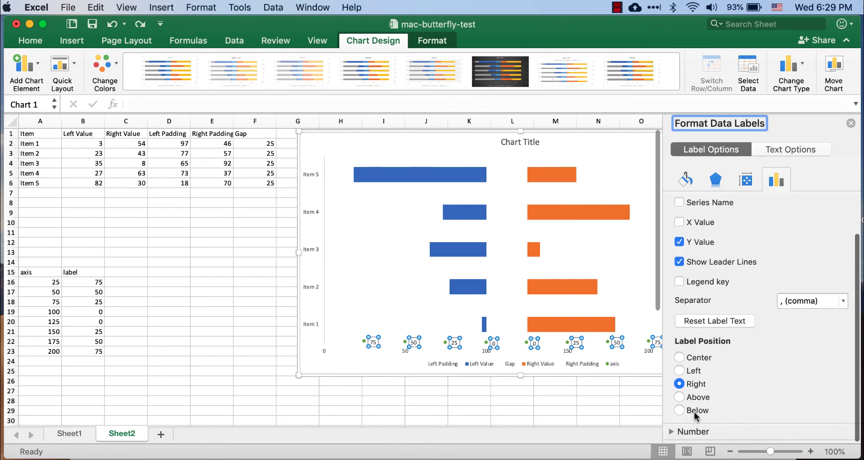
pyautogui.click(680, 414)
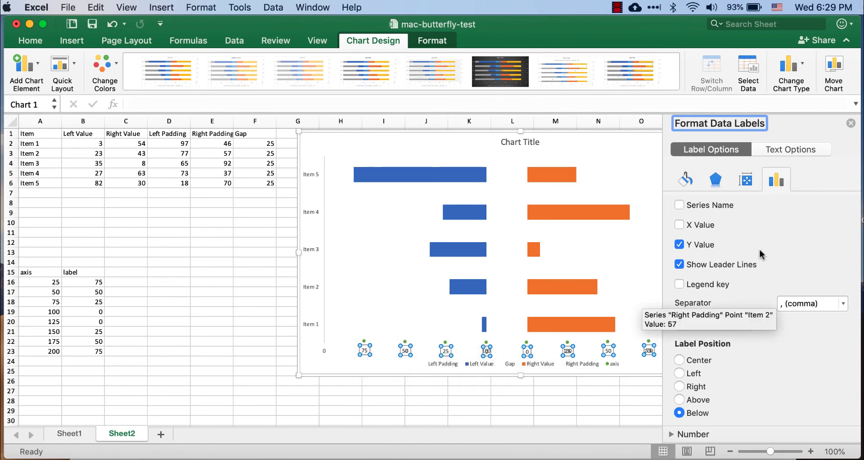
# - Close the label formatting pane and delete the chart's horizontal value axis
pyautogui.click(852, 124)
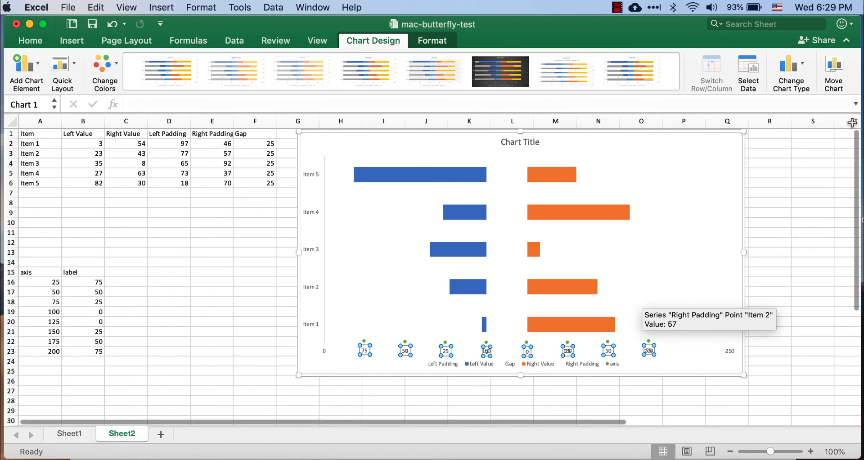
pyautogui.click(730, 351)
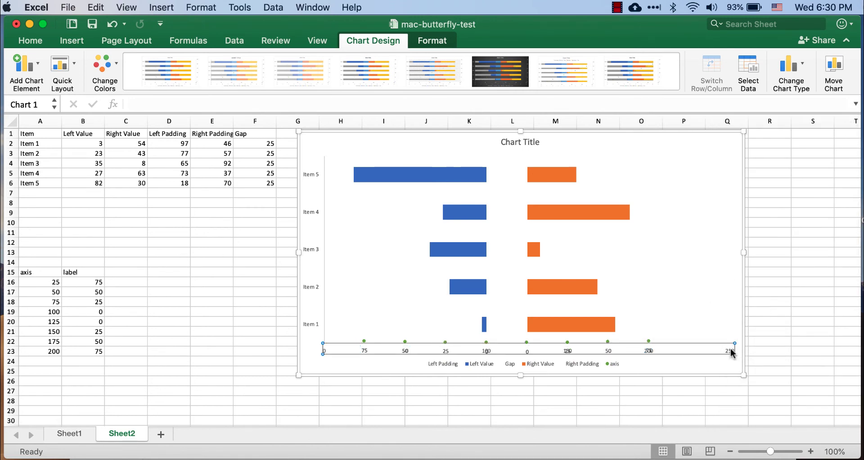
pyautogui.press('Delete')
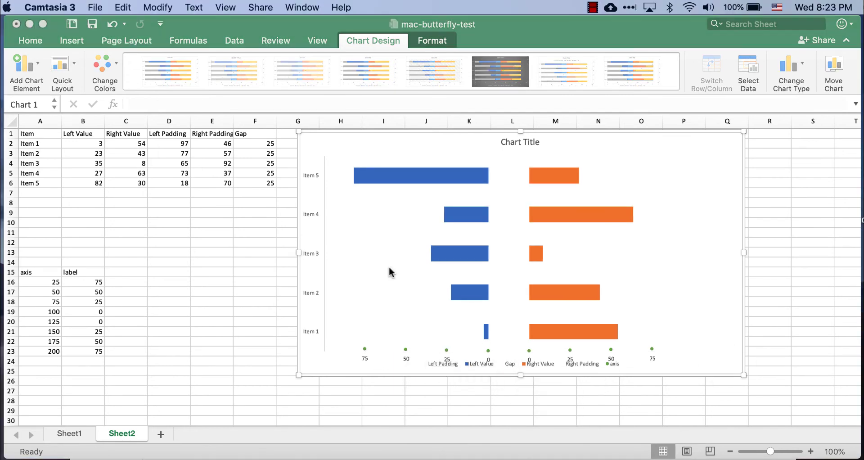
# - Set the axis series' markers to None so only its 75–0–75 labels remain
pyautogui.click(366, 351)
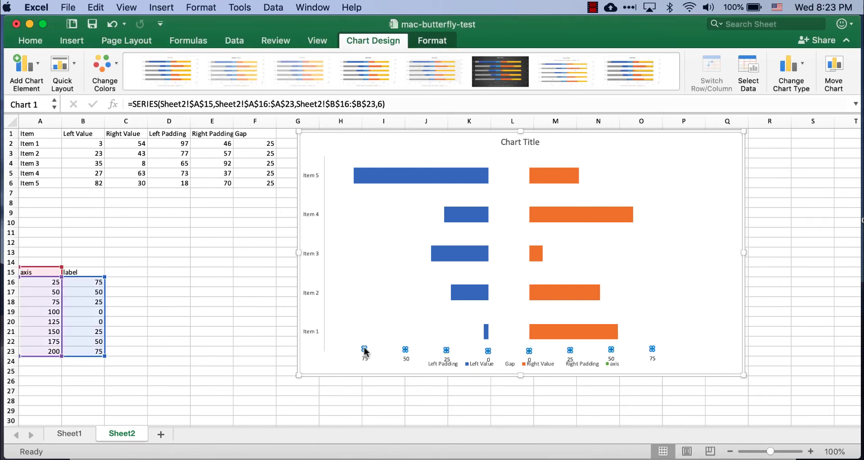
pyautogui.rightClick(366, 351)
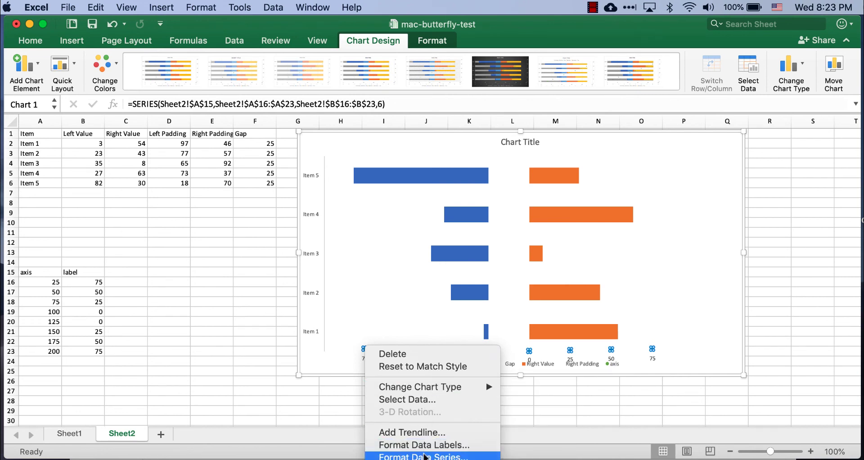
pyautogui.click(425, 456)
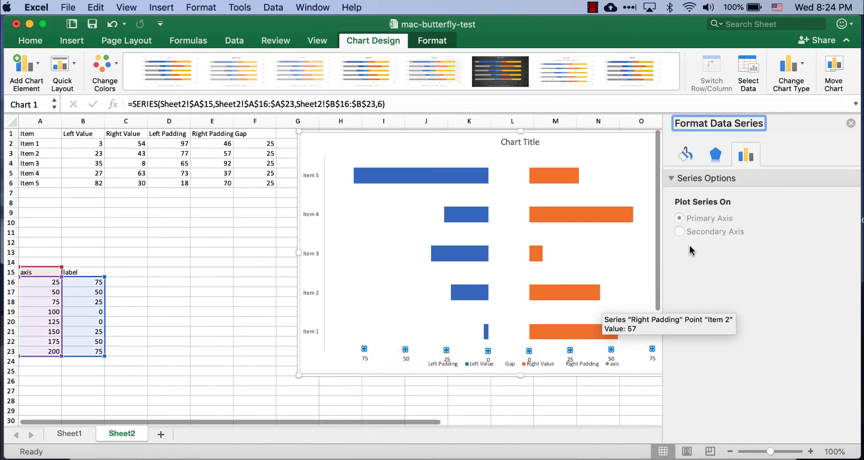
pyautogui.click(686, 156)
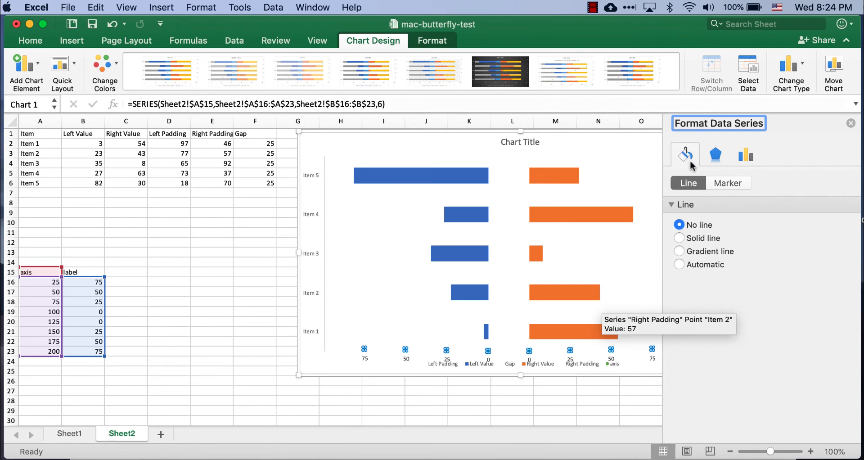
pyautogui.click(725, 185)
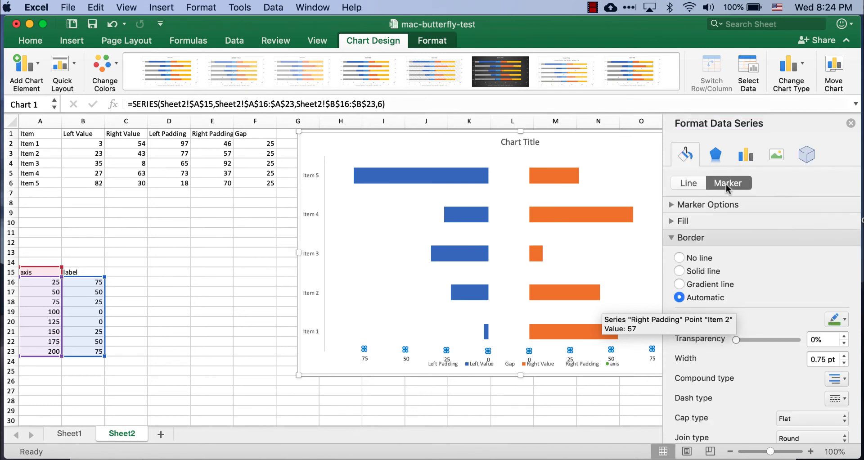
pyautogui.click(674, 238)
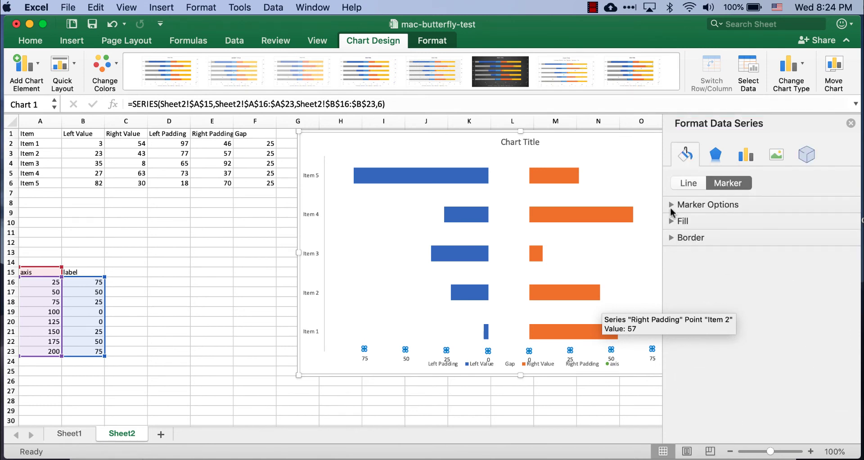
pyautogui.click(673, 205)
pyautogui.click(680, 241)
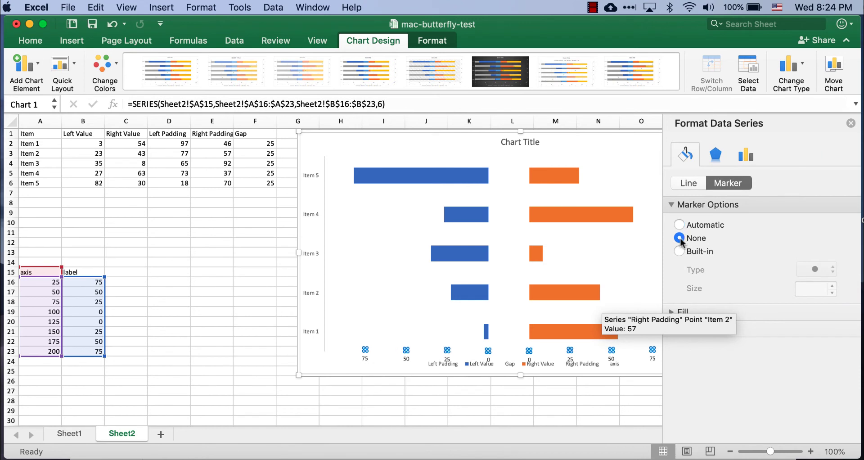
pyautogui.click(851, 124)
pyautogui.click(774, 266)
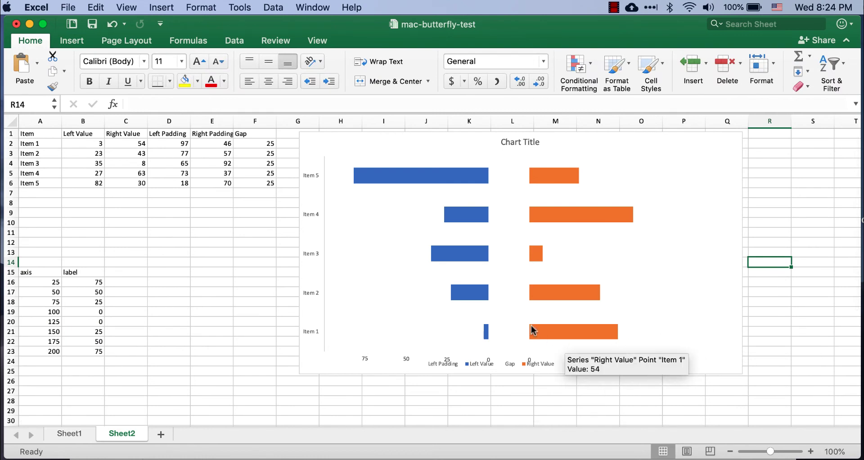
pyautogui.click(513, 309)
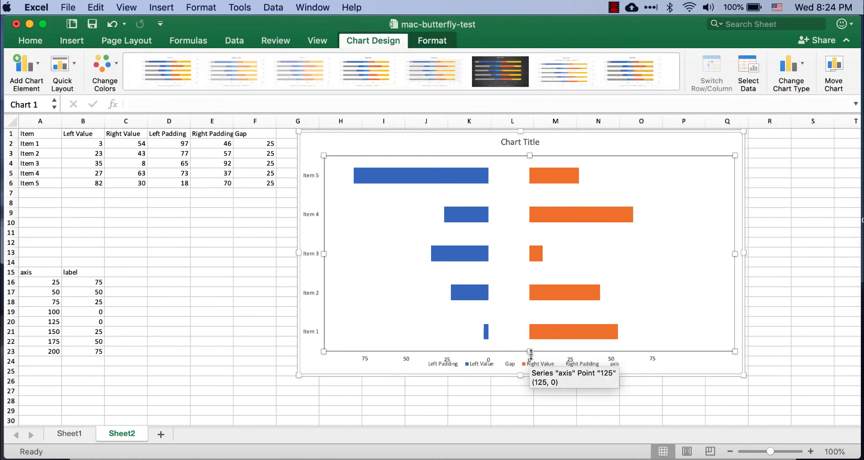
# - Shorten the plot area from the bottom and add data labels reading 25 to the invisible Gap bars
pyautogui.moveTo(530, 351); pyautogui.dragTo(531, 335)
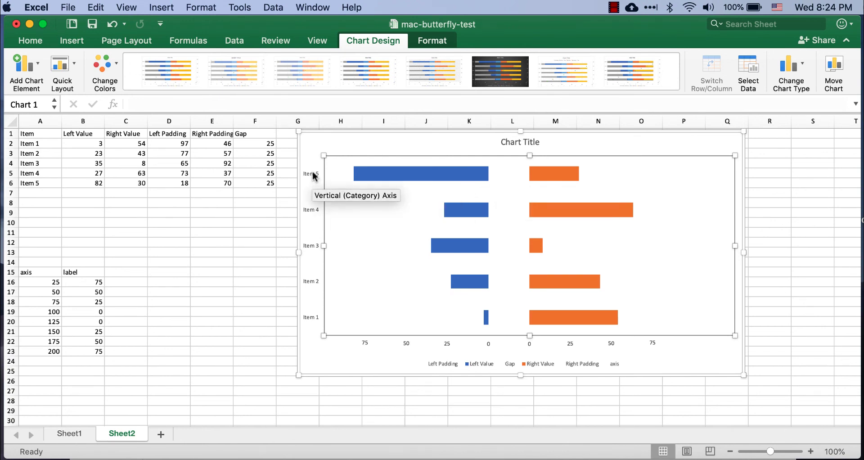
pyautogui.click(511, 178)
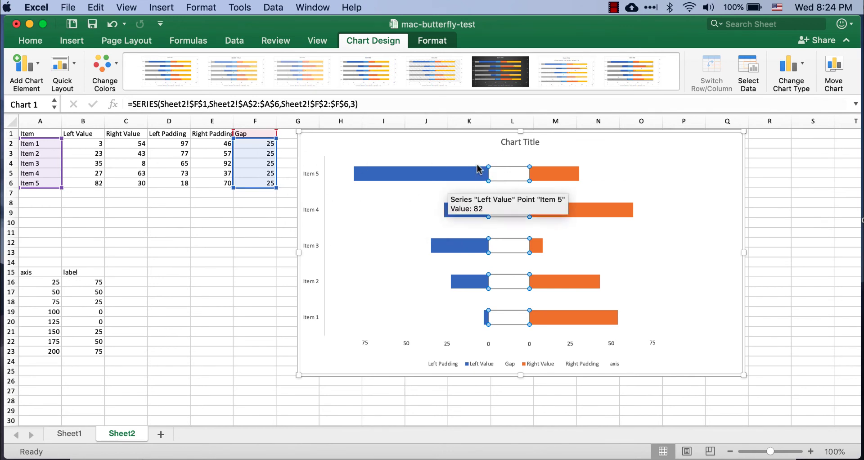
pyautogui.rightClick(505, 178)
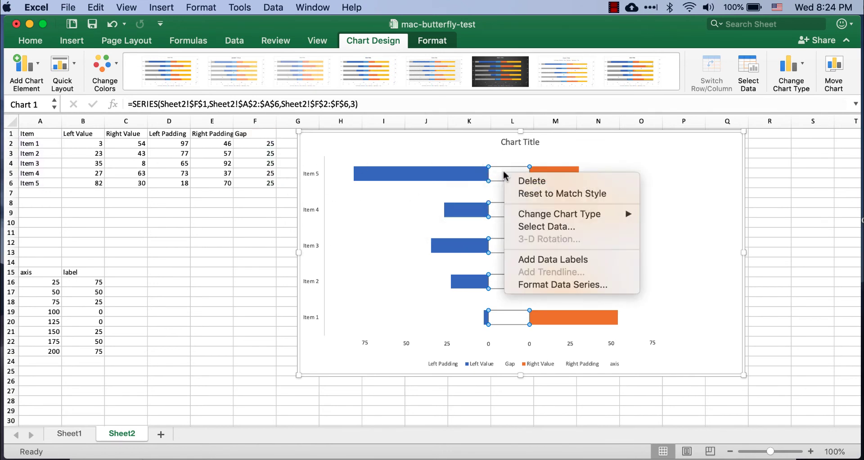
pyautogui.click(559, 267)
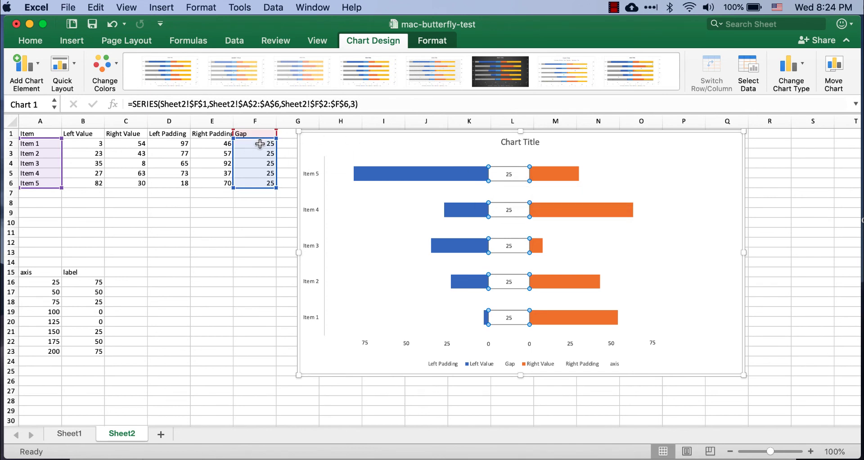
pyautogui.click(512, 176)
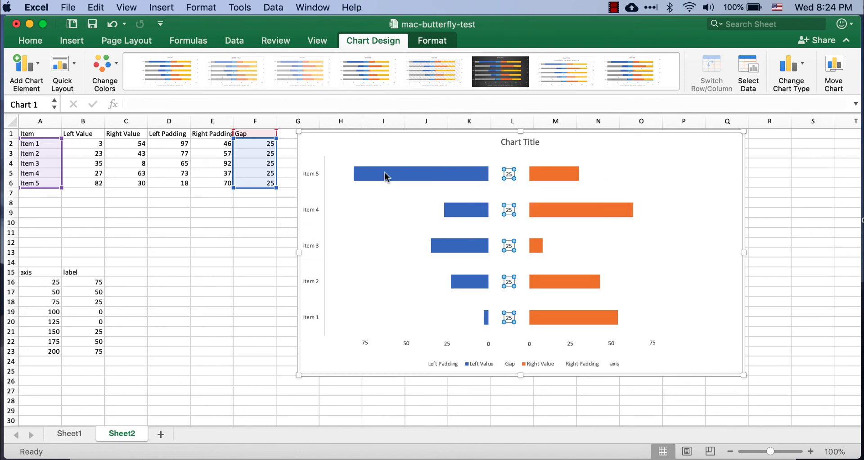
# - Make the Gap data labels show category names (Item 1–Item 5) without values or leader lines
pyautogui.rightClick(513, 176)
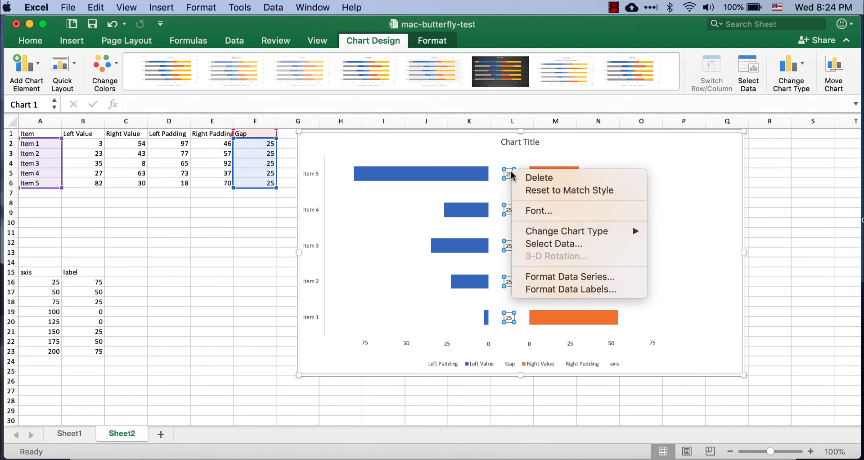
pyautogui.click(548, 290)
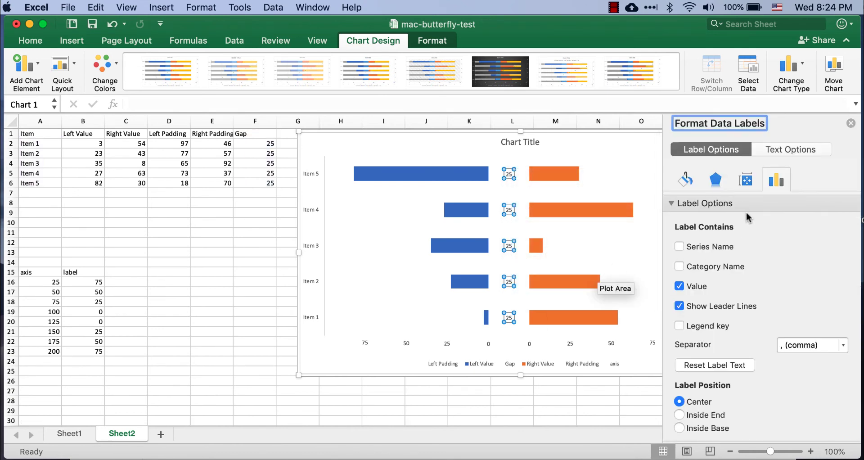
pyautogui.press('Tab')
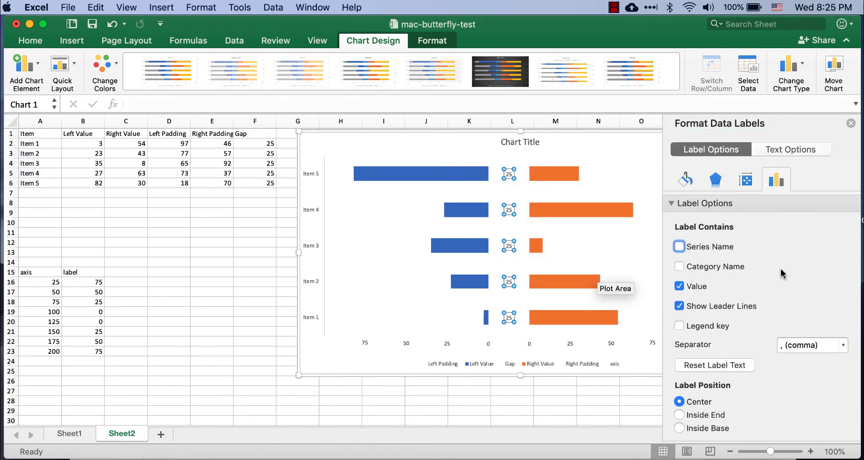
pyautogui.click(682, 267)
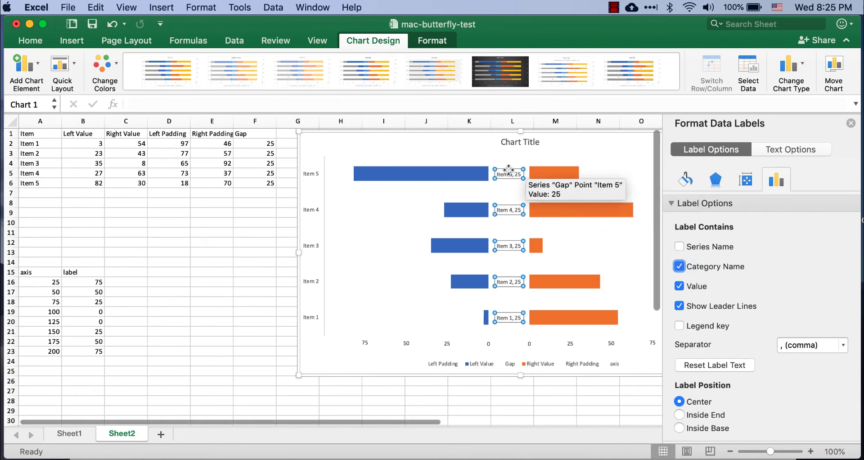
pyautogui.click(681, 287)
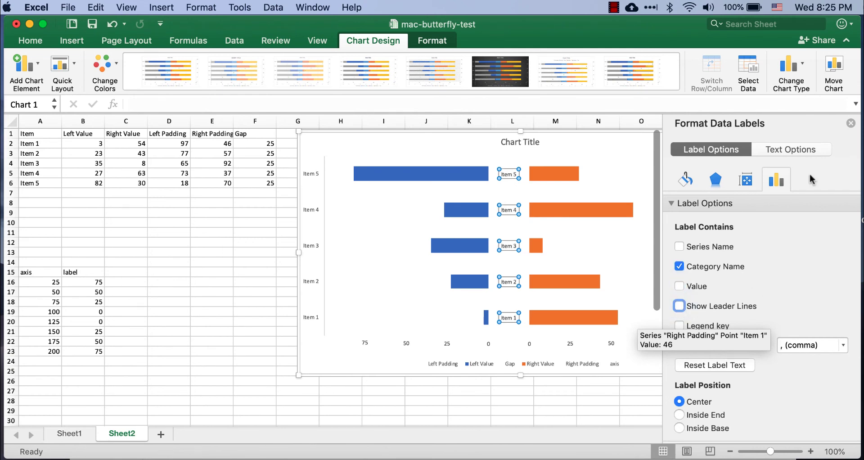
pyautogui.click(851, 123)
pyautogui.click(765, 232)
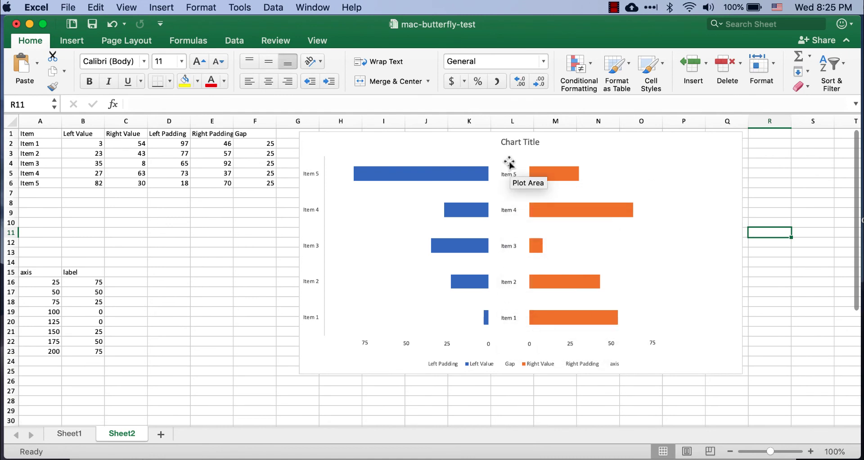
# - Remove the left category axis and add the Primary Vertical axis showing 0–250
pyautogui.click(311, 175)
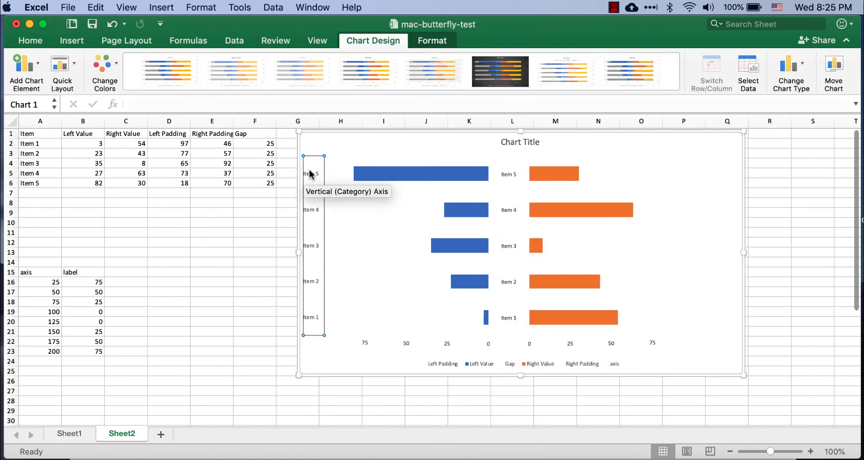
pyautogui.press('Escape')
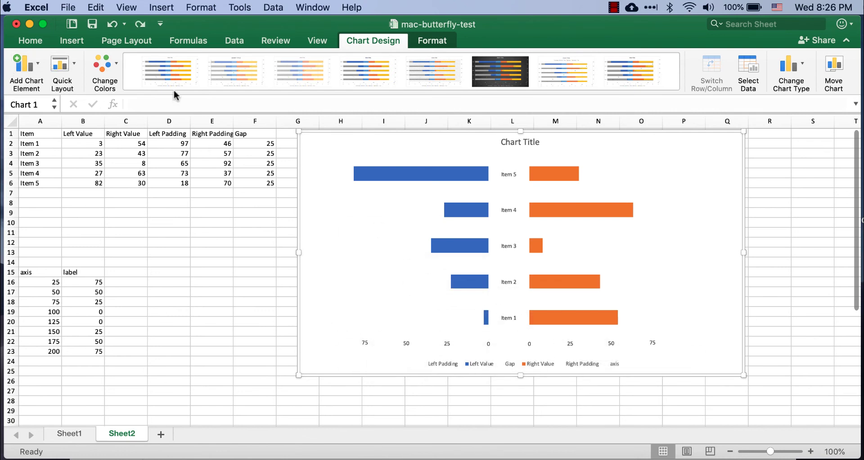
pyautogui.click(41, 66)
pyautogui.moveTo(45, 89)
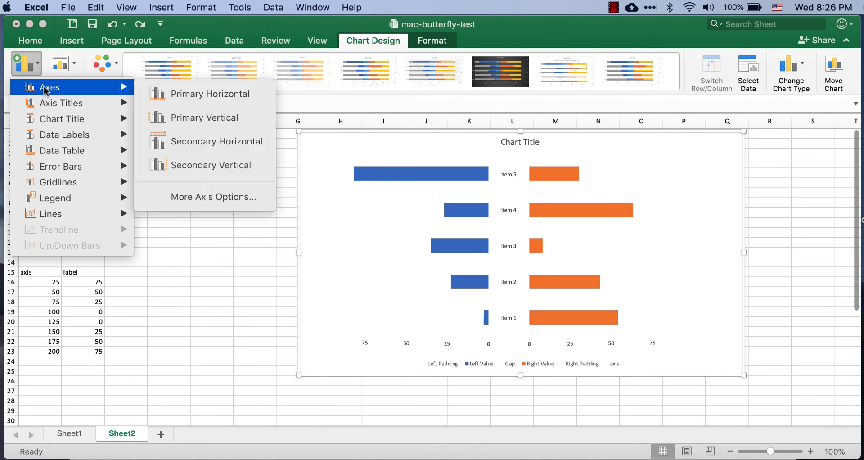
pyautogui.click(178, 124)
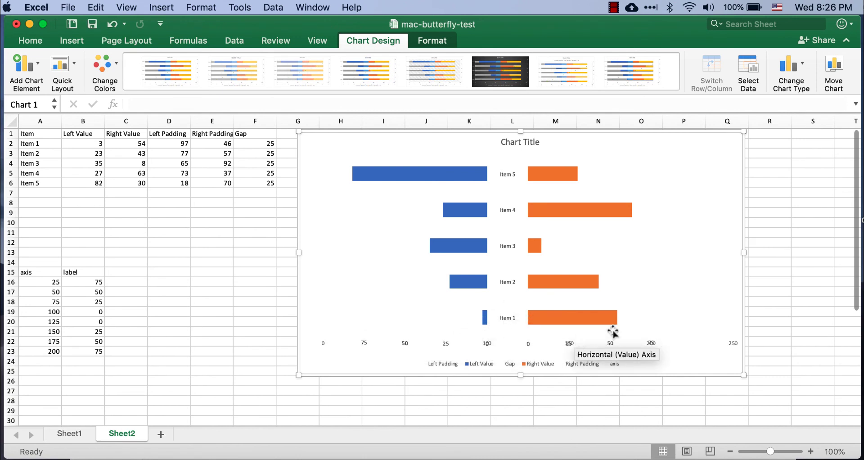
# - Stretch the plot area taller down toward the horizontal value axis
pyautogui.click(734, 344)
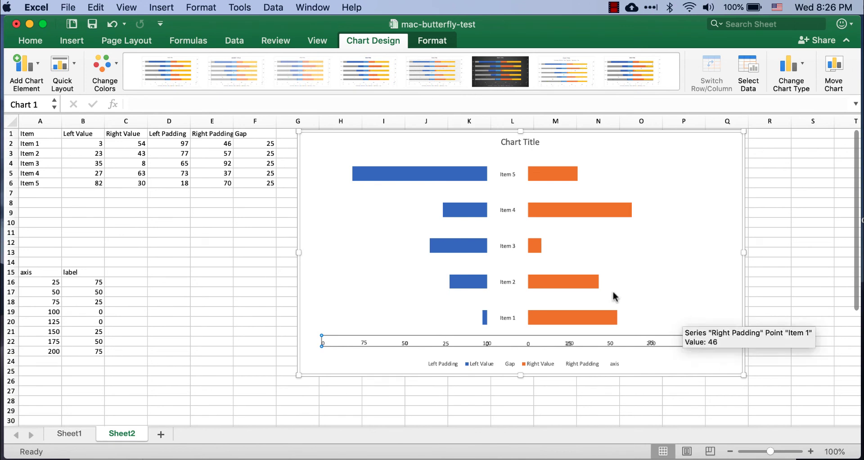
pyautogui.click(443, 303)
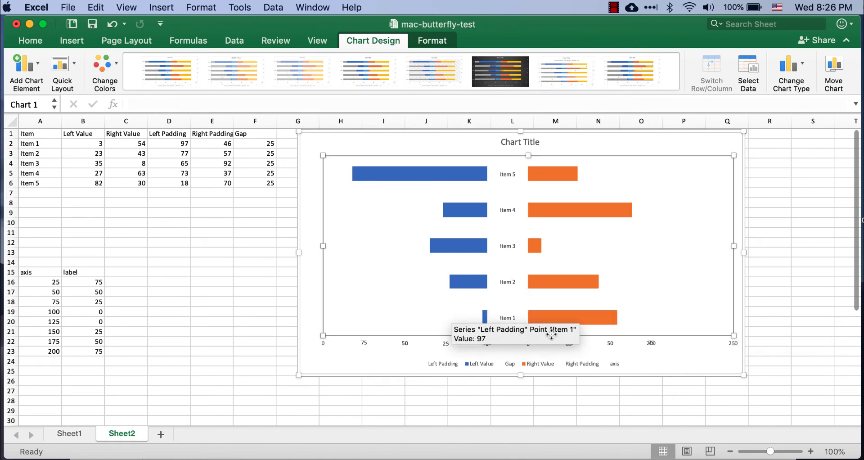
pyautogui.click(529, 336)
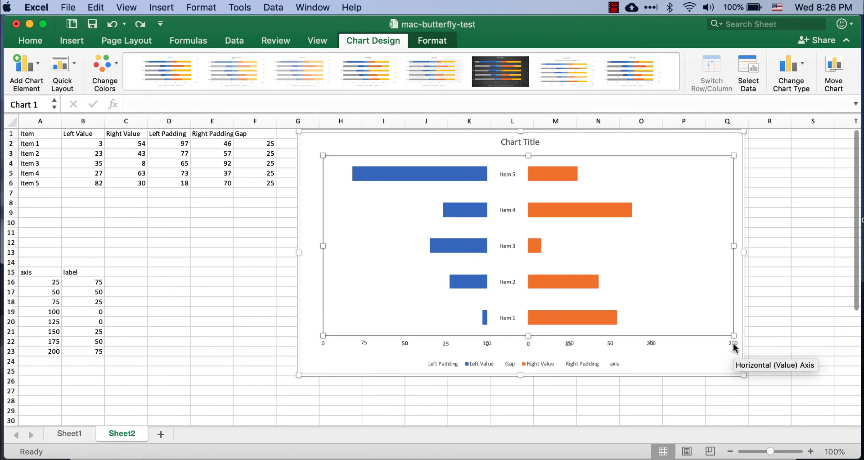
pyautogui.click(735, 345)
pyautogui.rightClick(736, 347)
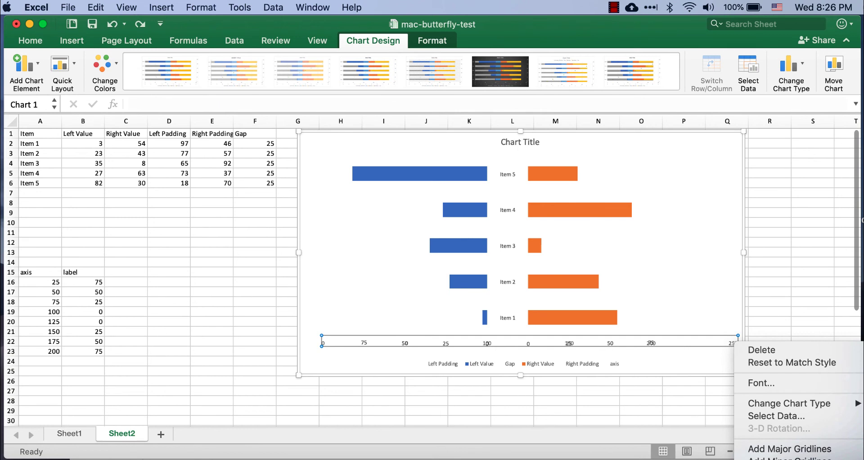
# - Give the horizontal value axis a solid black line and close the Format Axis pane
pyautogui.click(757, 451)
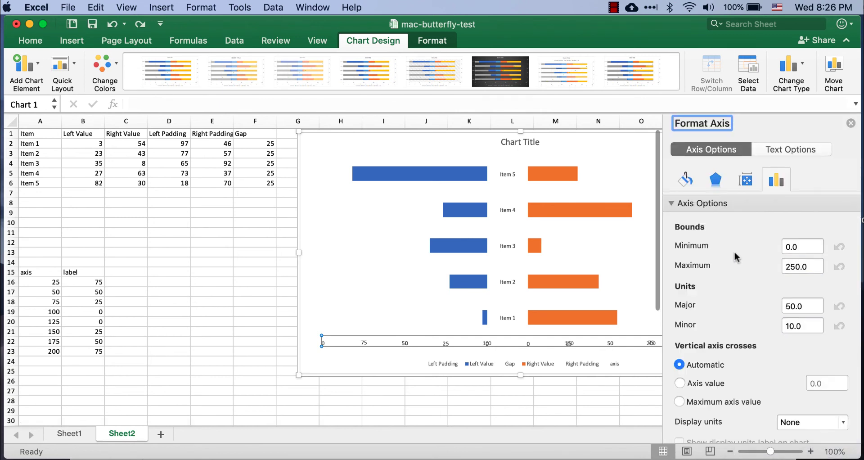
pyautogui.scroll(-5, 737, 257)
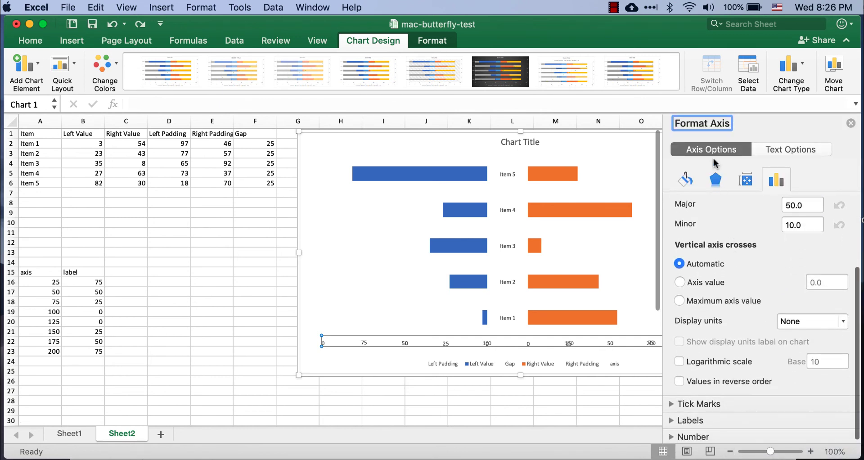
pyautogui.click(688, 181)
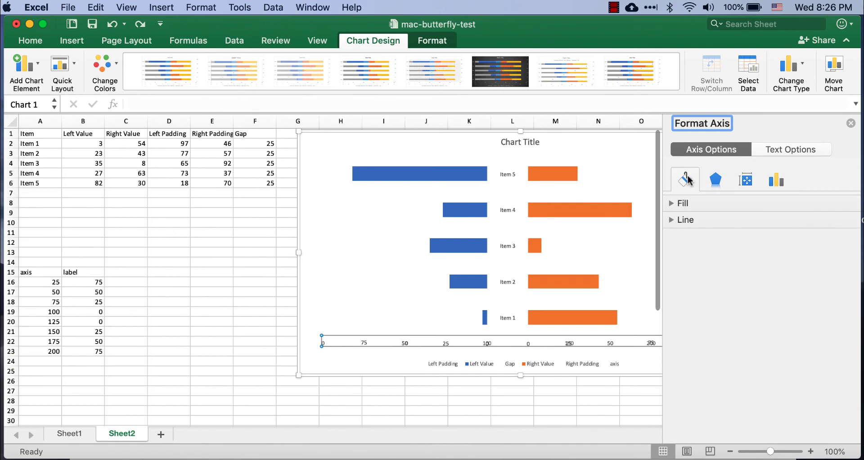
pyautogui.click(674, 220)
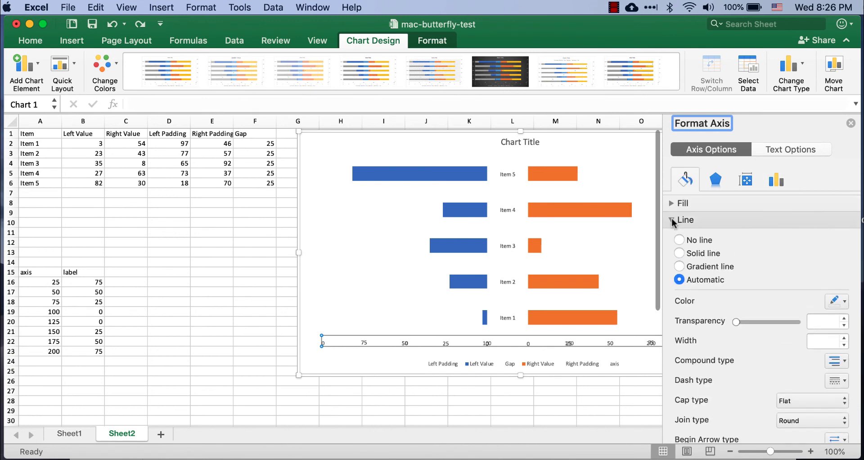
pyautogui.click(679, 253)
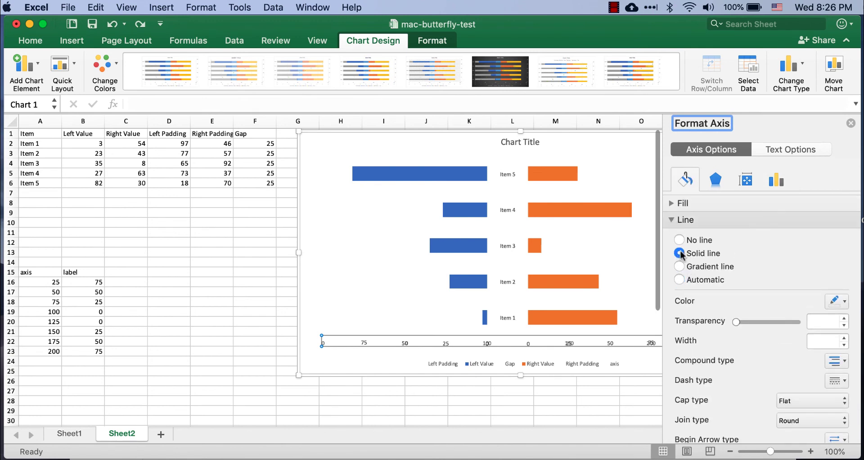
pyautogui.click(844, 301)
pyautogui.click(833, 341)
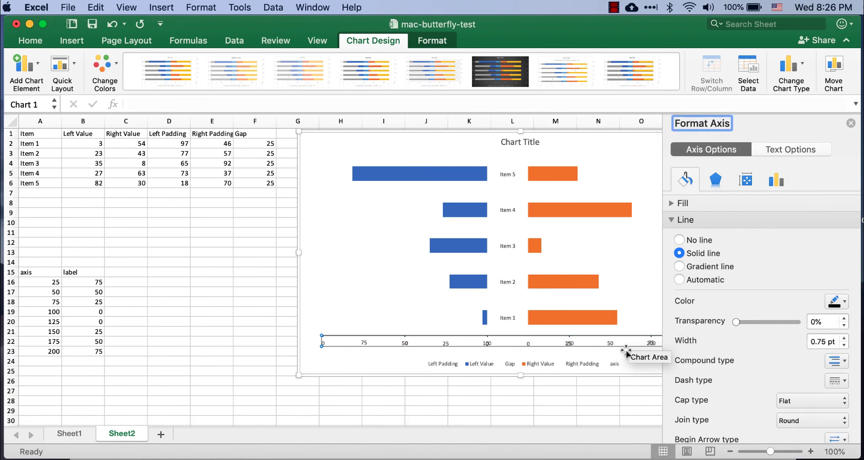
pyautogui.click(851, 123)
pyautogui.click(784, 299)
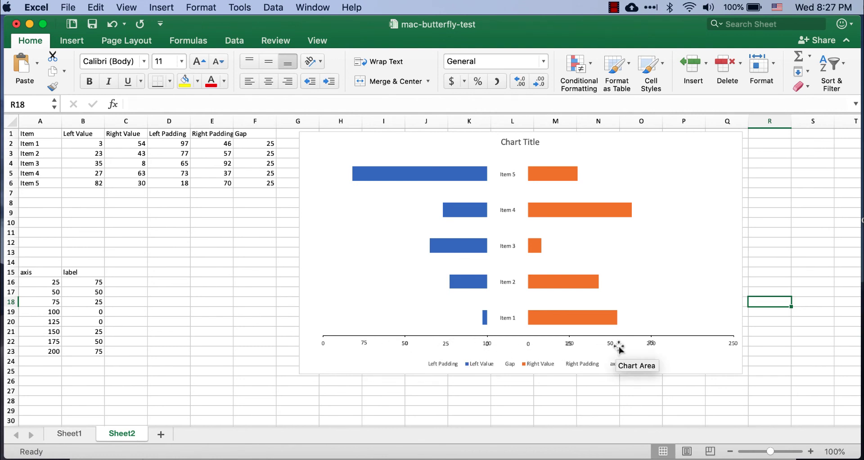
# - Add the custom number format code ;;; to the horizontal axis to hide its numbers
pyautogui.rightClick(733, 344)
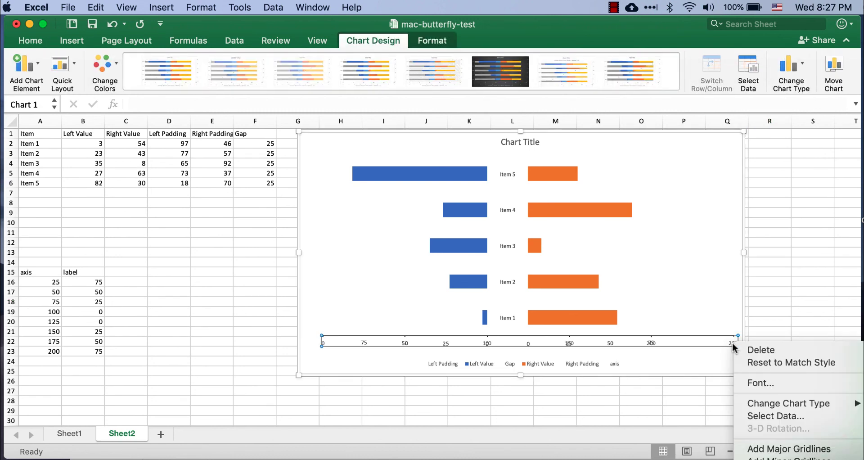
pyautogui.click(784, 446)
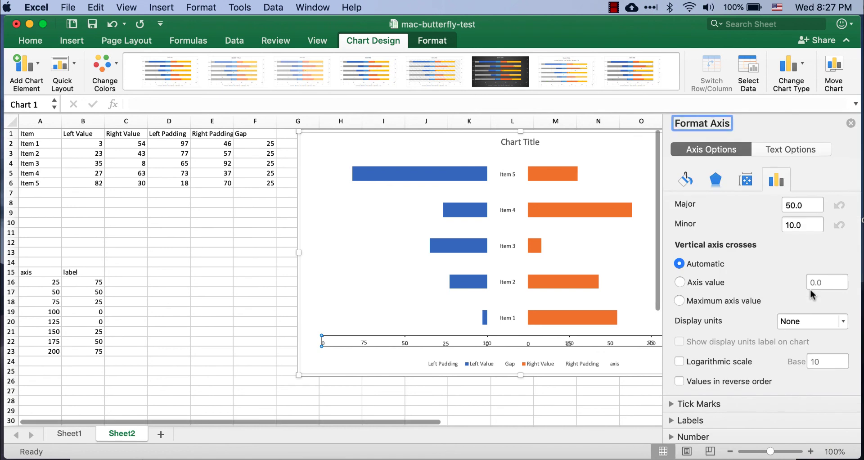
pyautogui.click(673, 436)
pyautogui.scroll(-5, 703, 409)
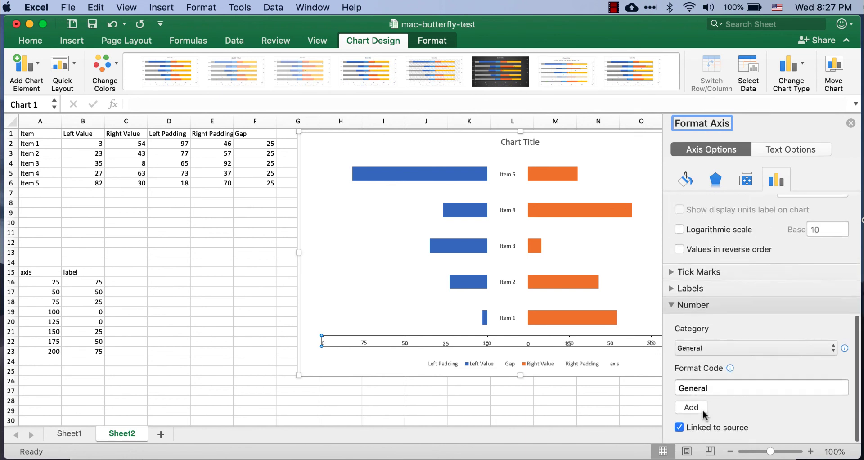
pyautogui.click(705, 389)
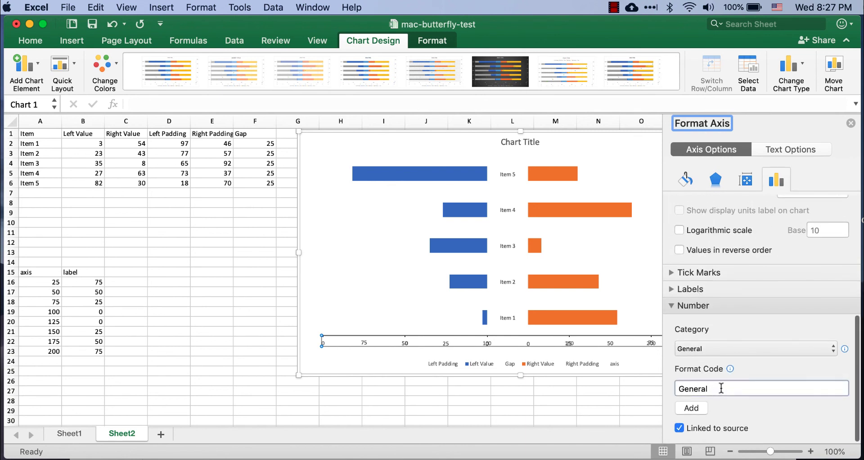
pyautogui.click(833, 349)
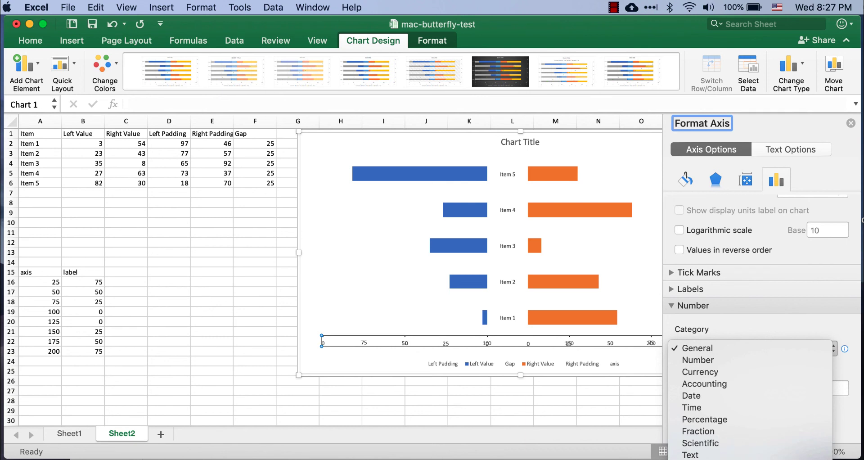
pyautogui.press('Escape')
pyautogui.write(';;;')
pyautogui.click(727, 400)
pyautogui.click(699, 426)
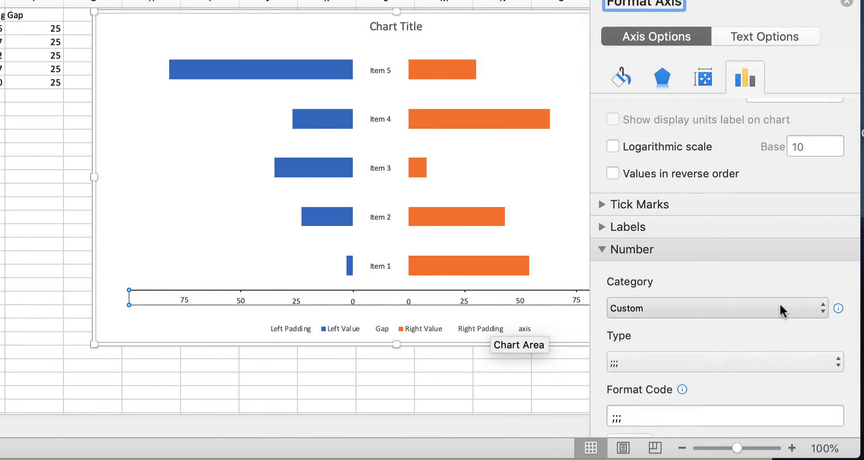
# - Confirm the ;;; format stays under Custom, then deselect the chart
pyautogui.click(821, 310)
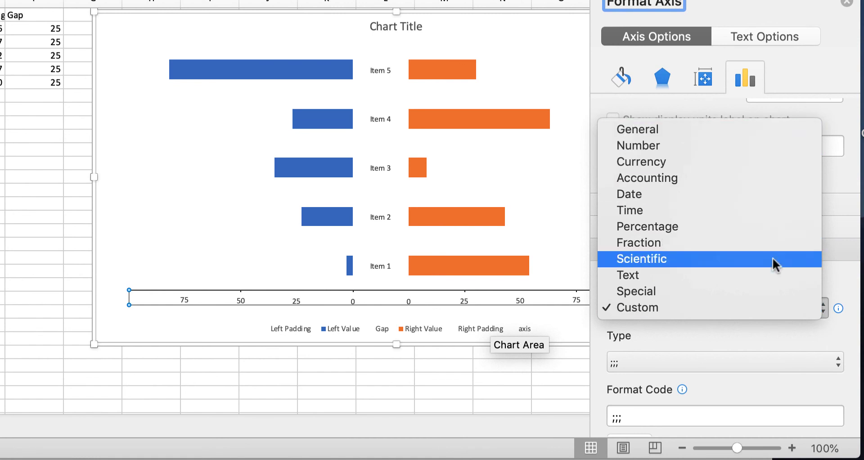
pyautogui.click(759, 339)
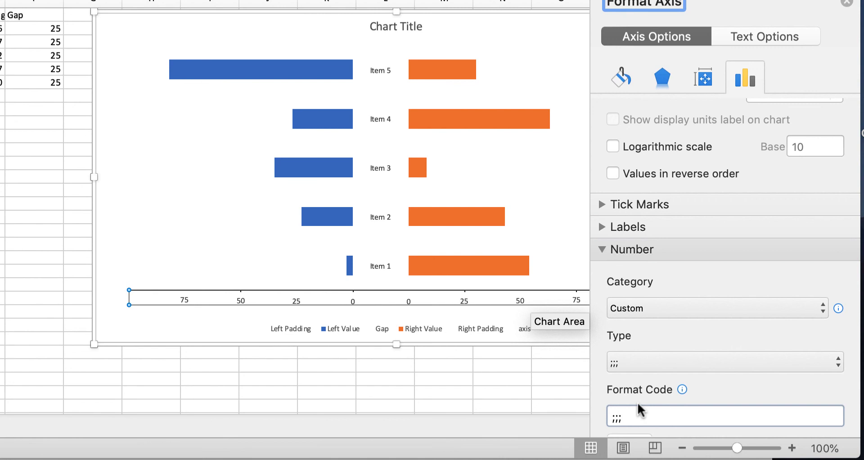
pyautogui.press('Return')
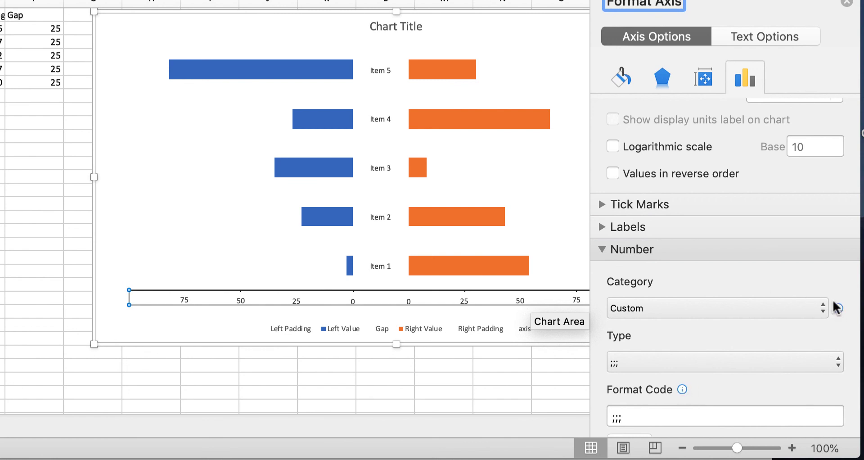
pyautogui.click(633, 415)
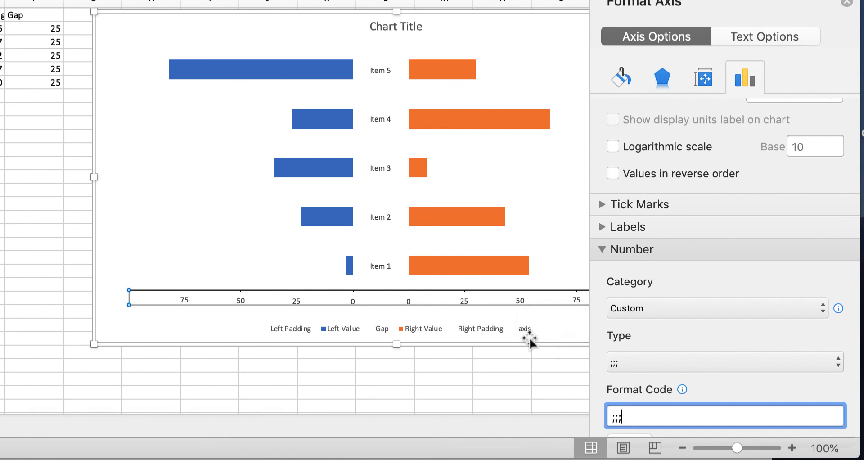
pyautogui.click(525, 372)
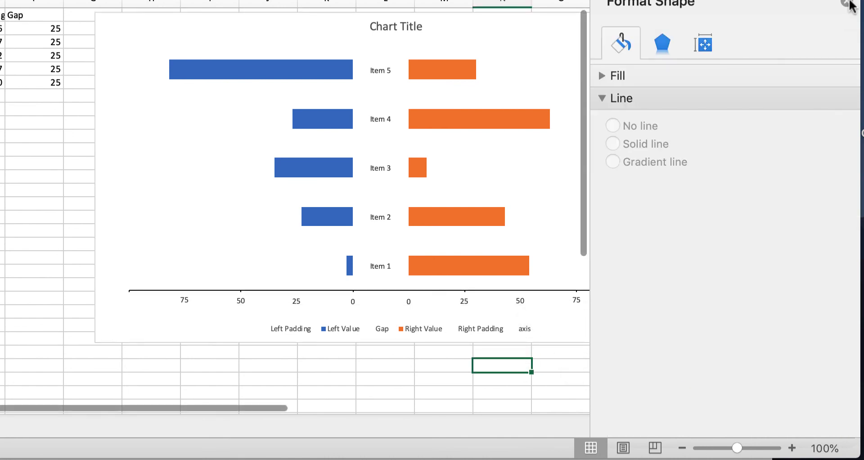
# - Close the formatting pane and delete the Left Padding entry from the legend
pyautogui.click(848, 3)
pyautogui.click(737, 217)
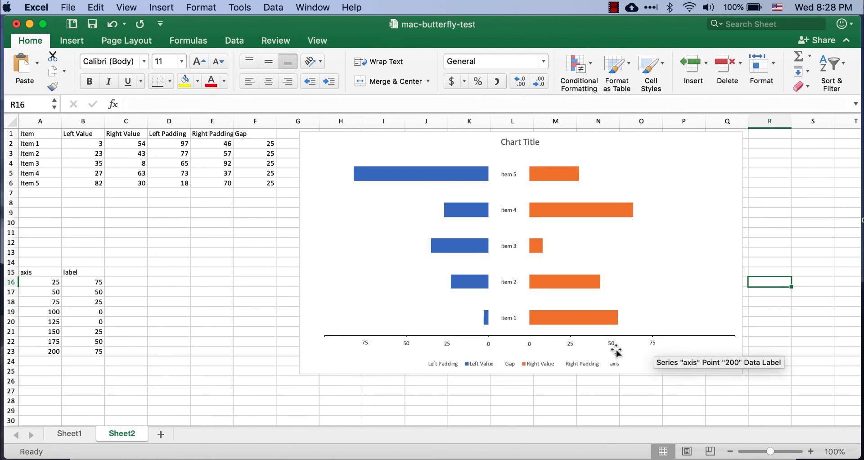
pyautogui.click(511, 363)
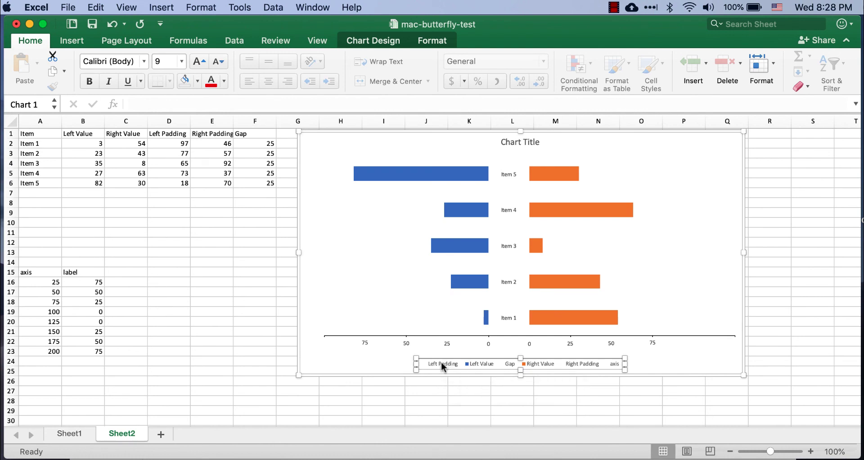
pyautogui.click(443, 363)
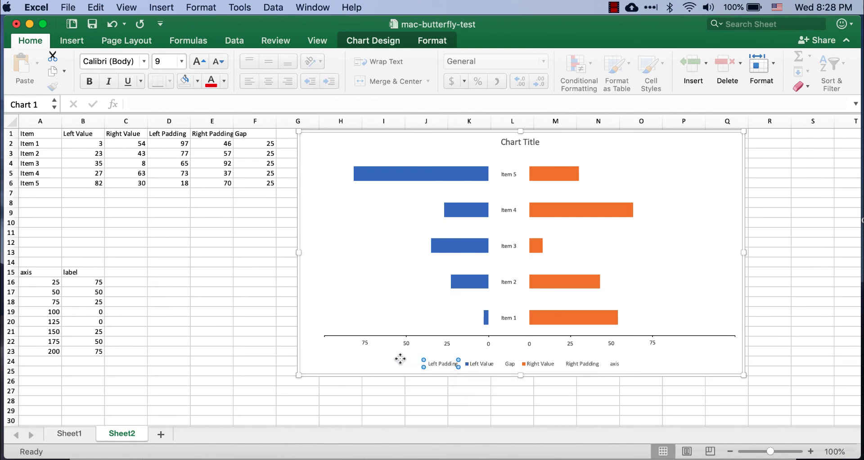
pyautogui.click(409, 360)
pyautogui.click(423, 360)
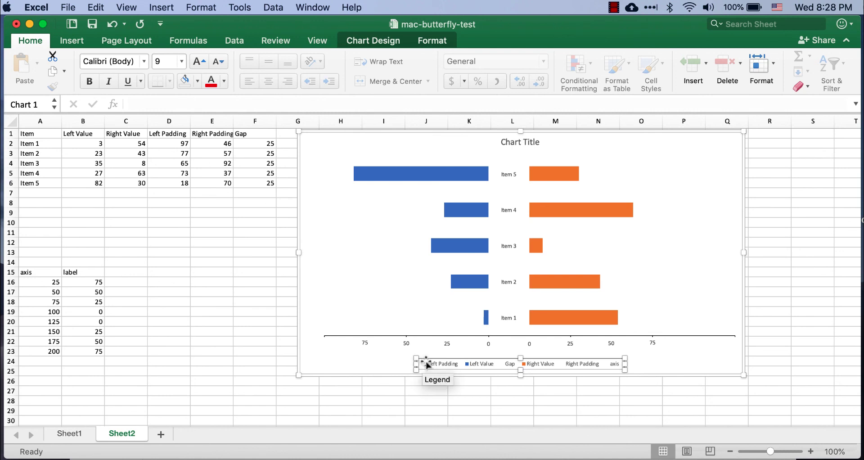
pyautogui.click(437, 367)
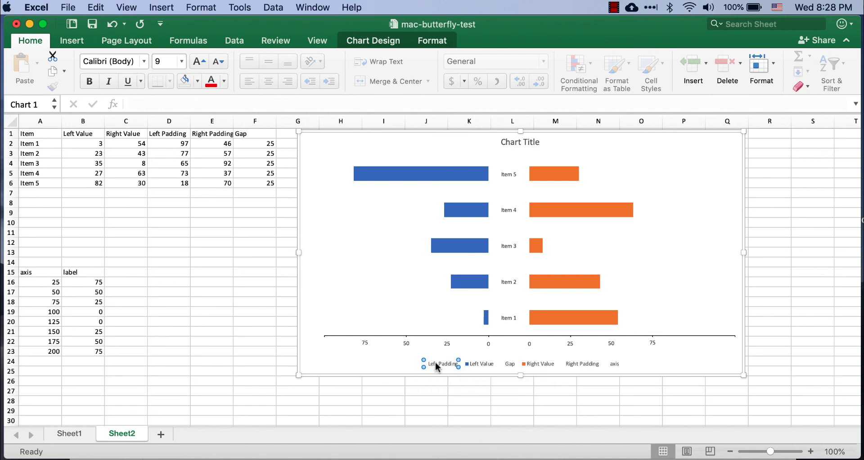
pyautogui.press('Delete')
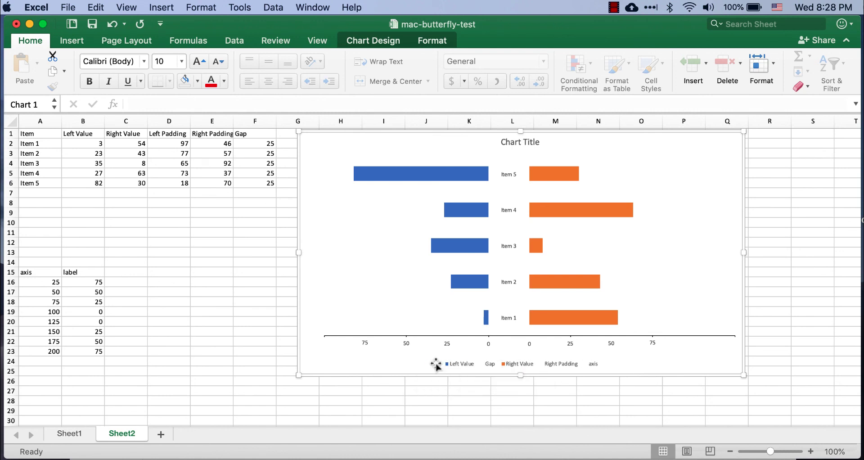
# - Delete the Gap, Right Padding and axis entries from the legend
pyautogui.click(491, 364)
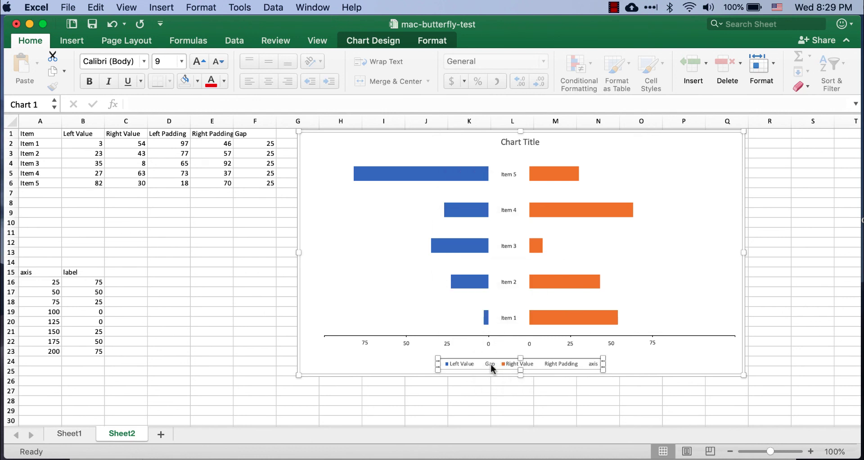
pyautogui.click(490, 363)
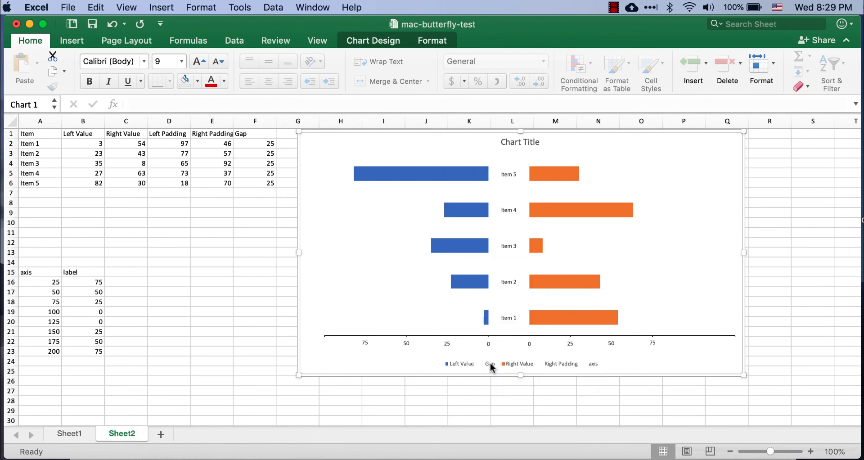
pyautogui.press('Delete')
pyautogui.click(551, 360)
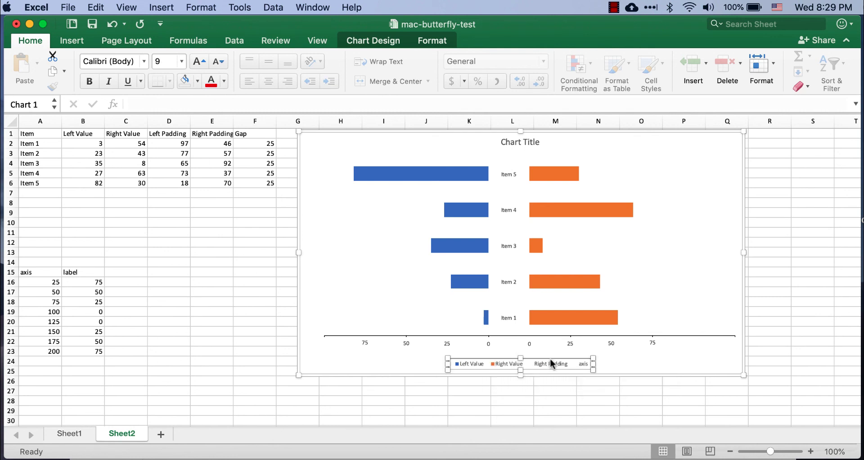
pyautogui.click(548, 362)
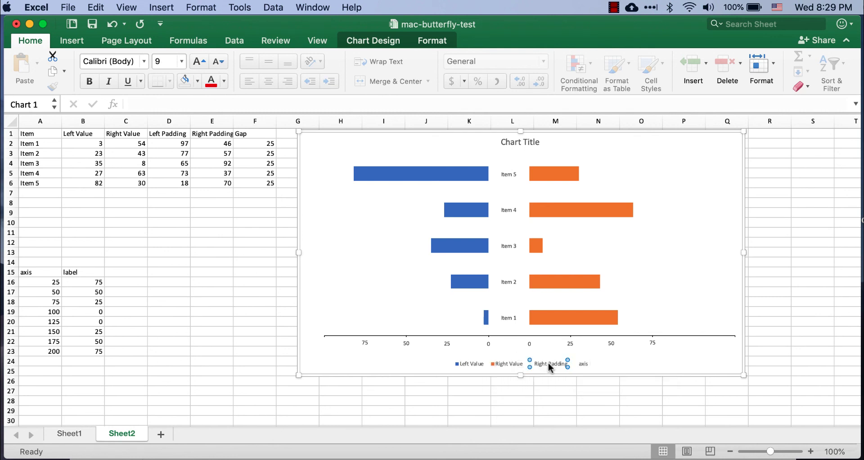
pyautogui.press('Delete')
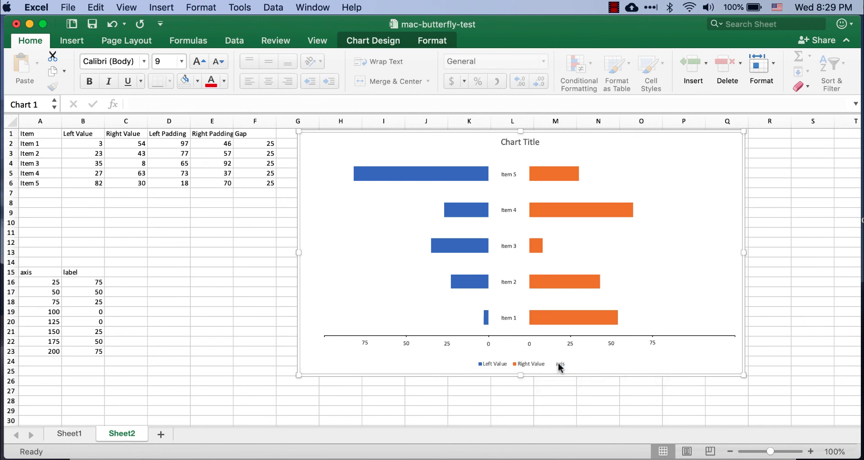
pyautogui.press('Delete')
pyautogui.click(784, 342)
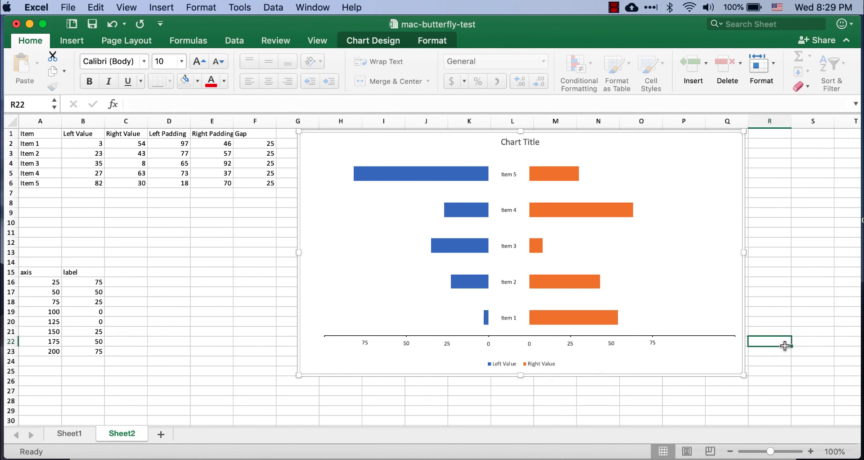
# - Replace the chart title 'Chart Title' with 'Butterfly'
pyautogui.click(516, 142)
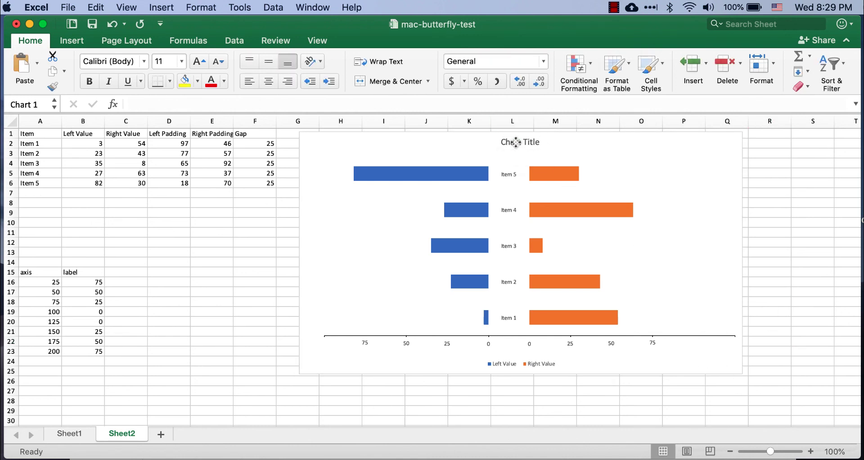
pyautogui.doubleClick(516, 142)
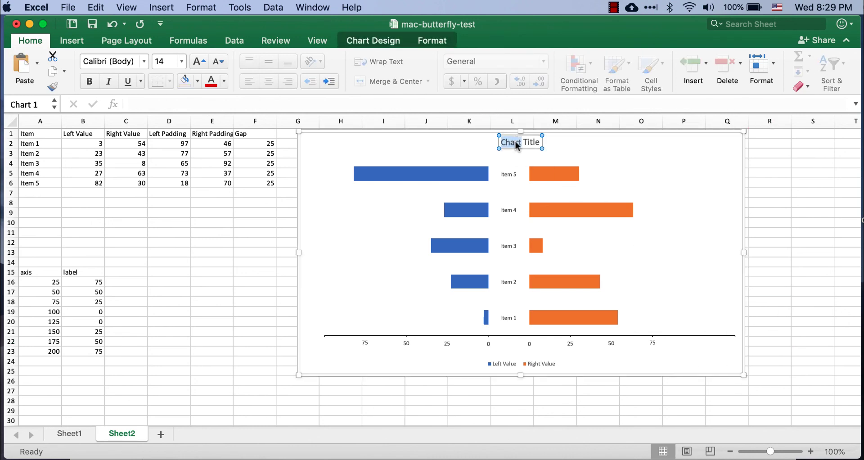
pyautogui.press('BackSpace')
pyautogui.press('BackSpace')
pyautogui.doubleClick(517, 142)
pyautogui.write('Butterfly')
pyautogui.click(786, 221)
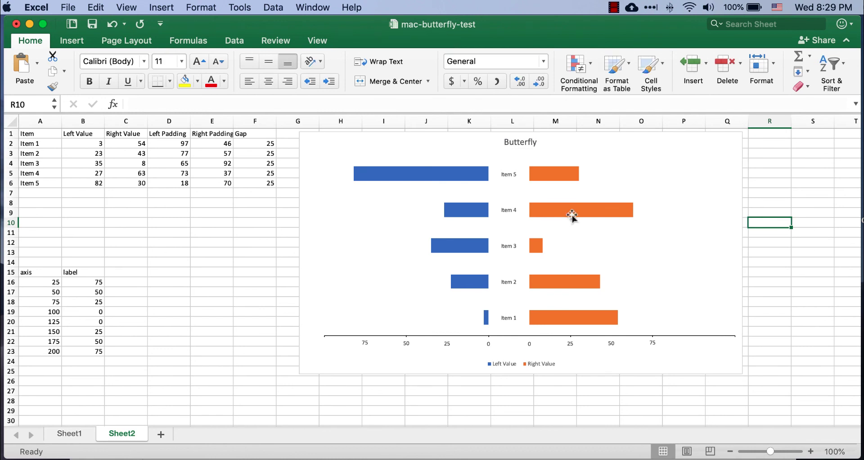
# - Recalculate the RANDBETWEEN data twice with F9 and check the formula in B3
pyautogui.click(205, 272)
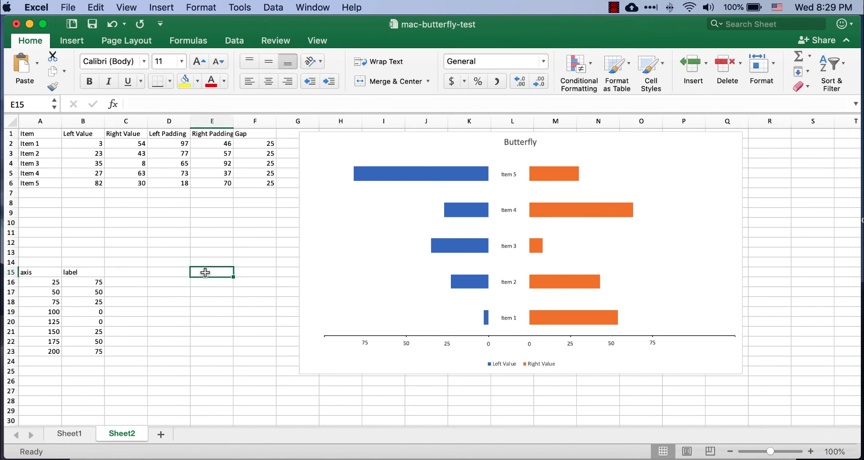
pyautogui.press('F9')
pyautogui.press('F9')
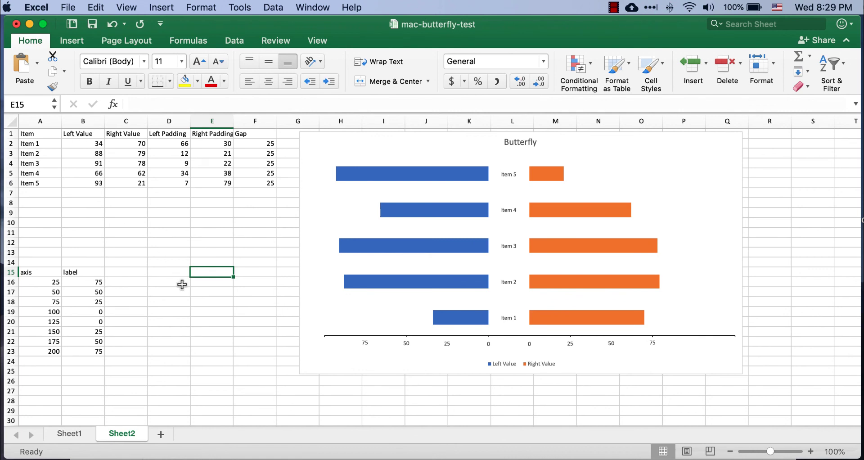
pyautogui.press('F9')
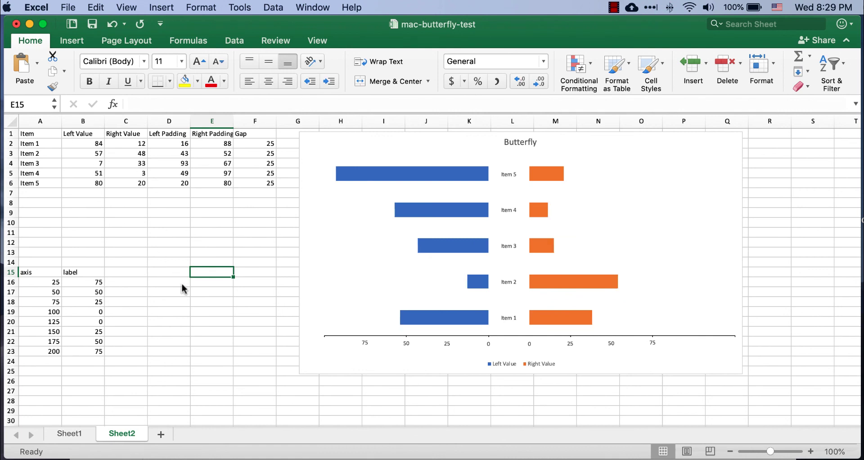
pyautogui.click(90, 156)
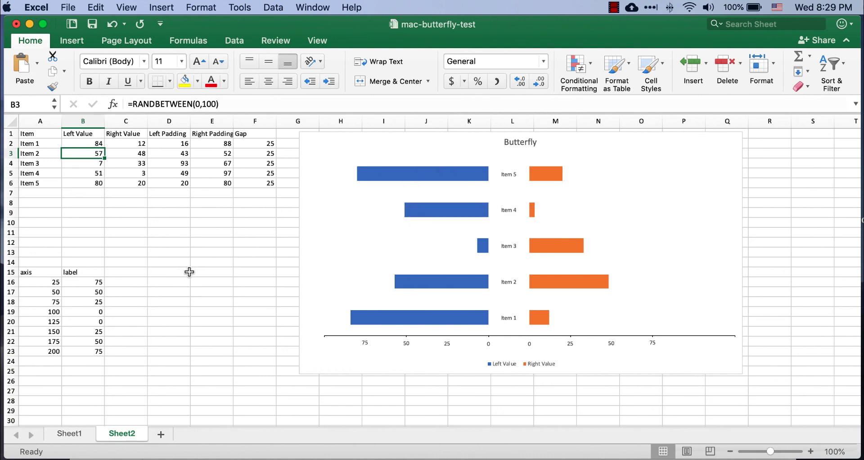
pyautogui.moveTo(430, 281)
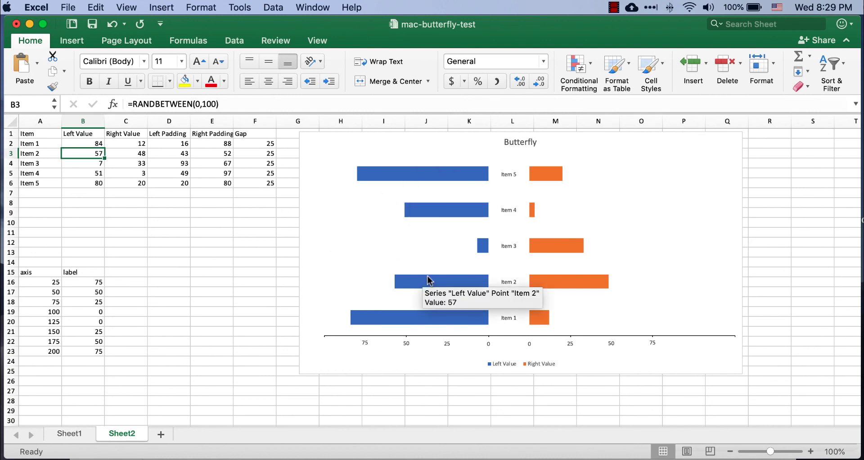